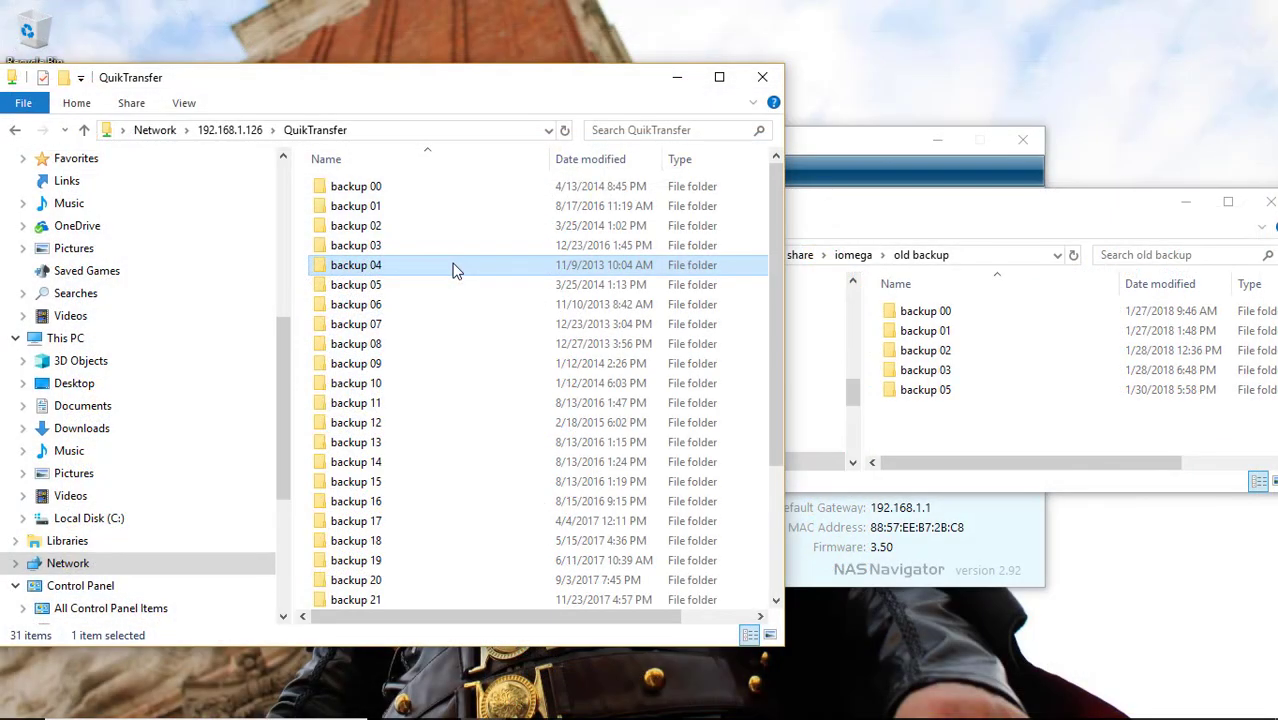
Copy the backup 04 folder into the old backup folder, then cancel the copy
right_click(453, 266)
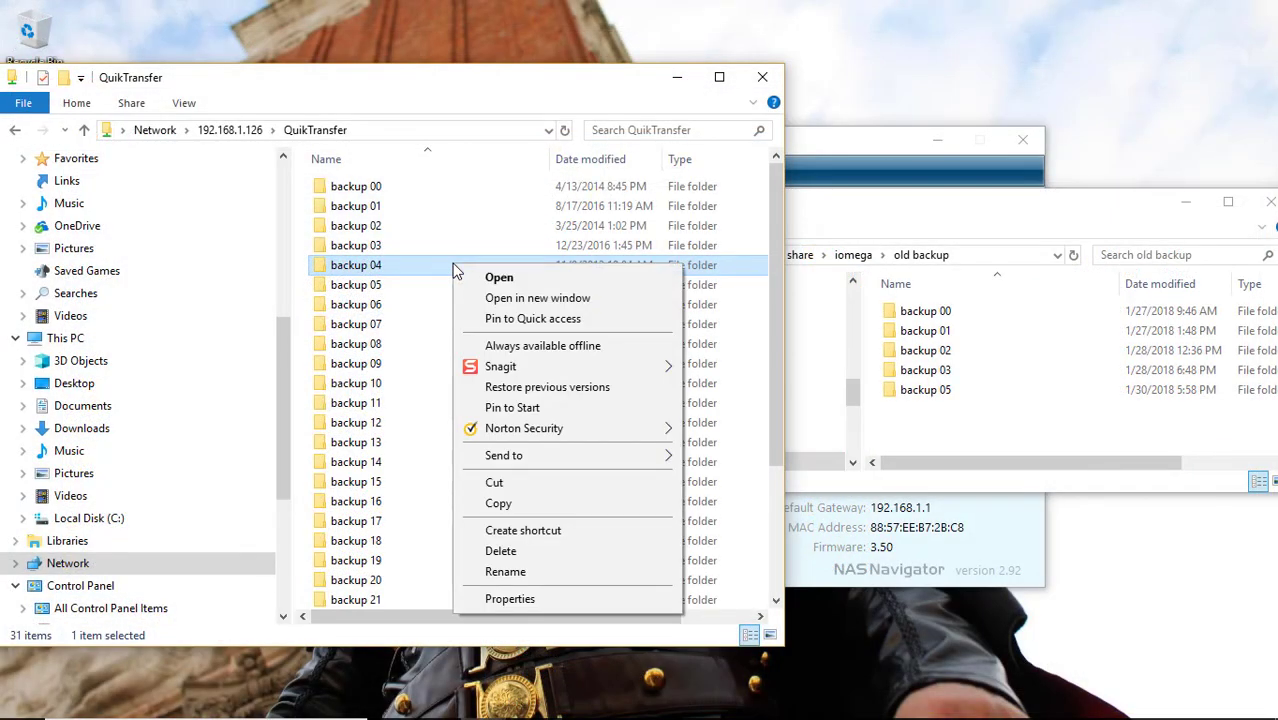
left_click(547, 510)
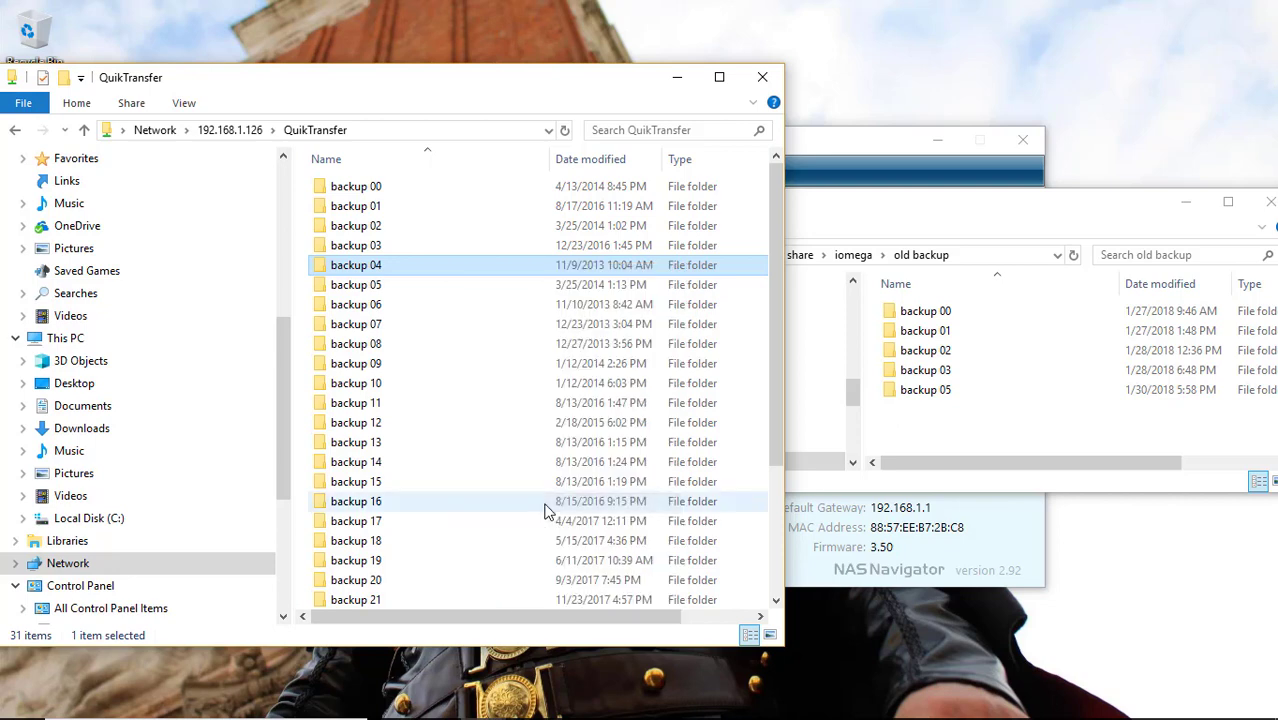
left_click(980, 420)
right_click(981, 428)
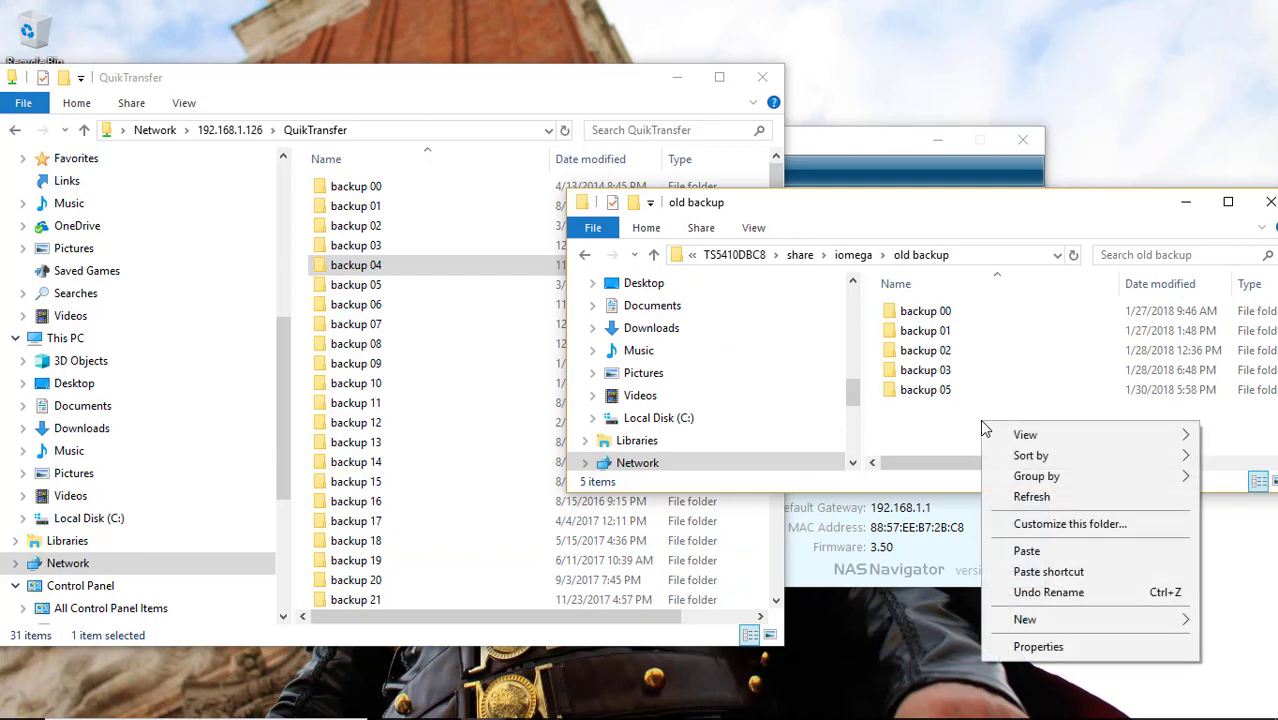
left_click(1030, 552)
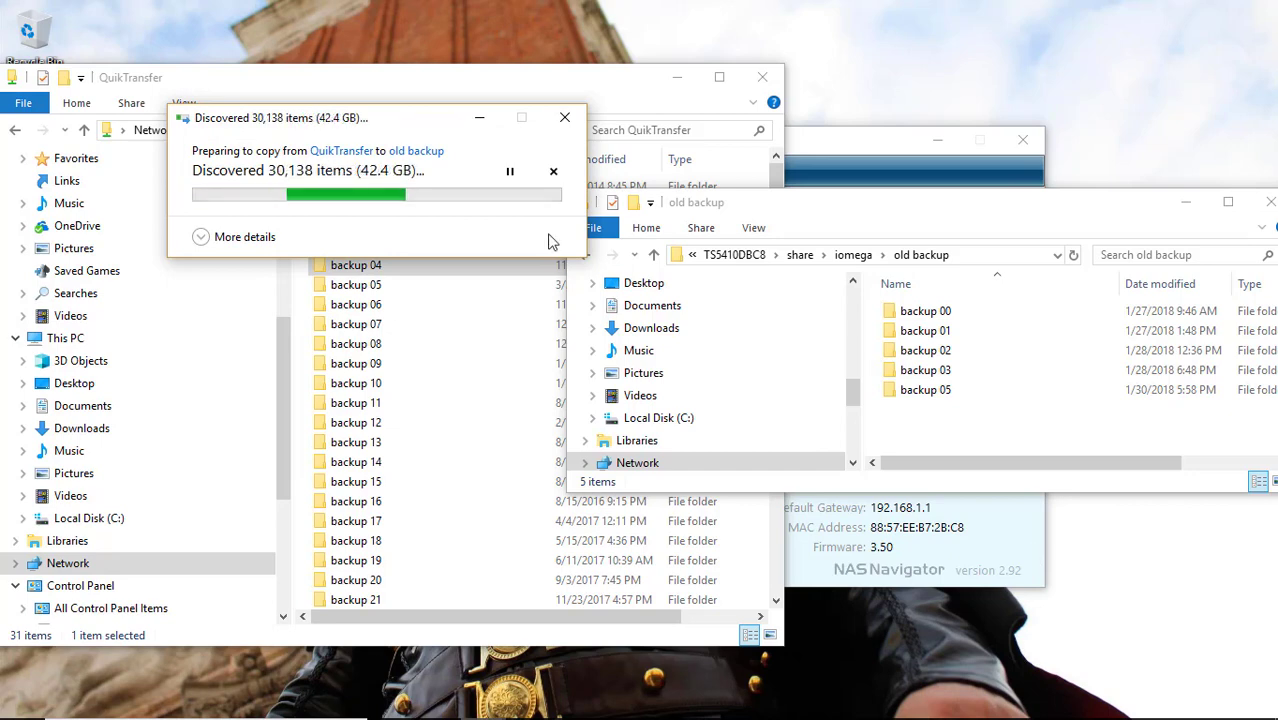
left_click(552, 172)
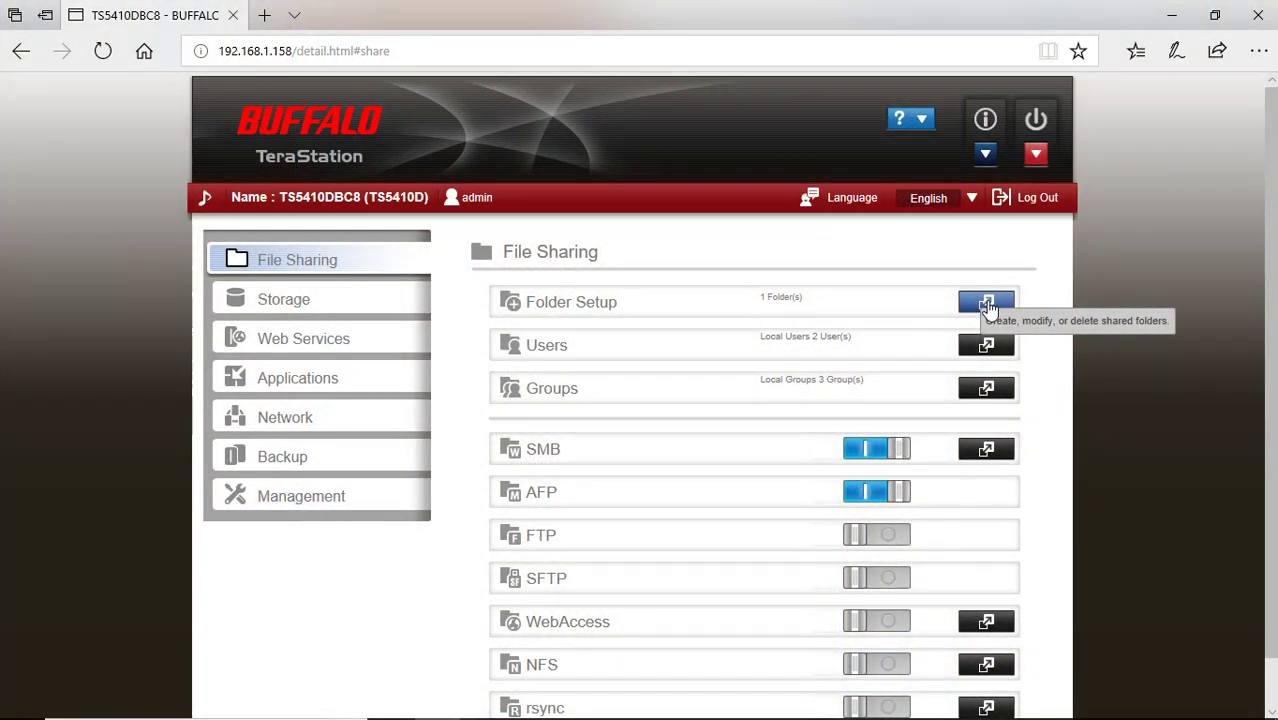
Create a new shared folder that copies settings from 'share', with Backup support enabled
left_click(986, 304)
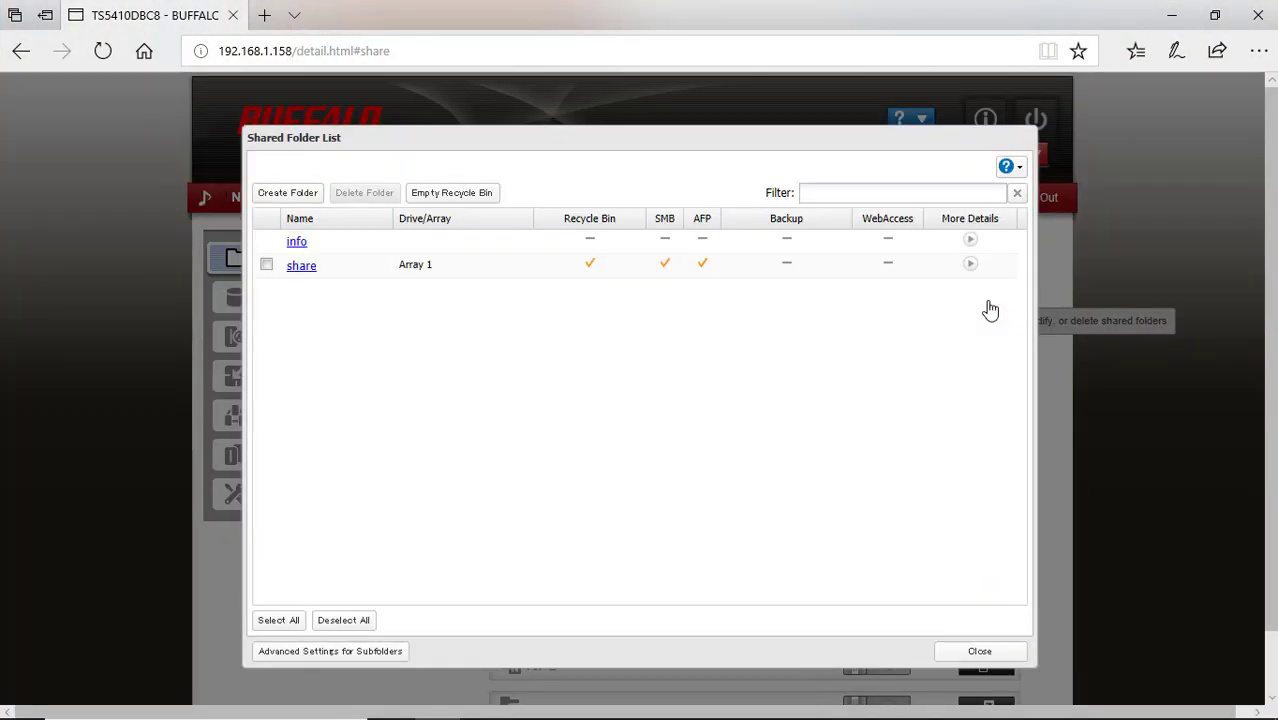
left_click(305, 196)
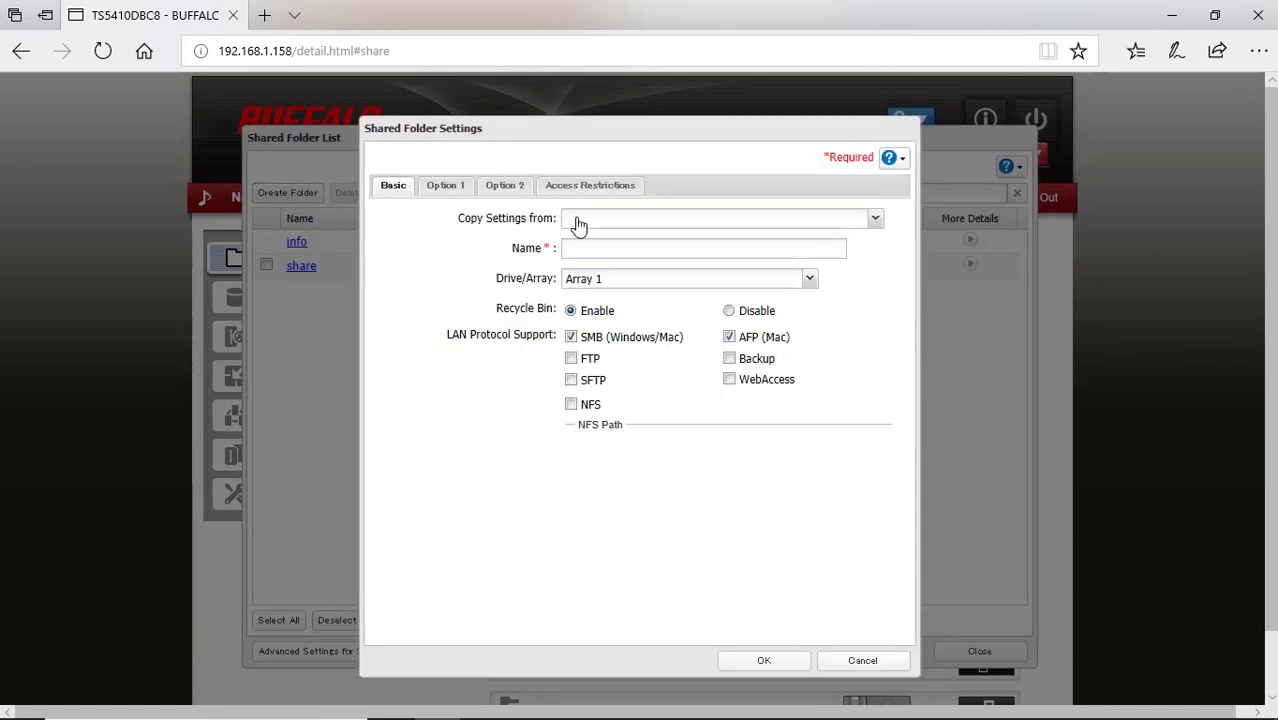
left_click(574, 220)
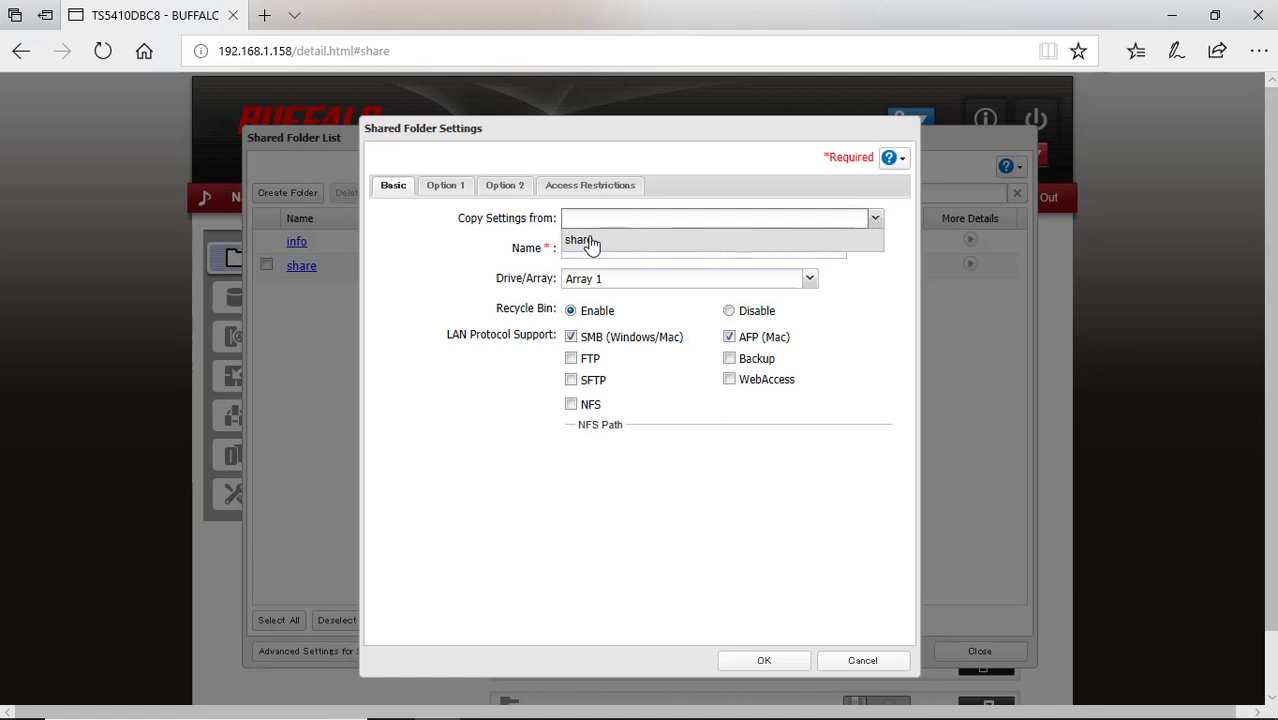
left_click(590, 242)
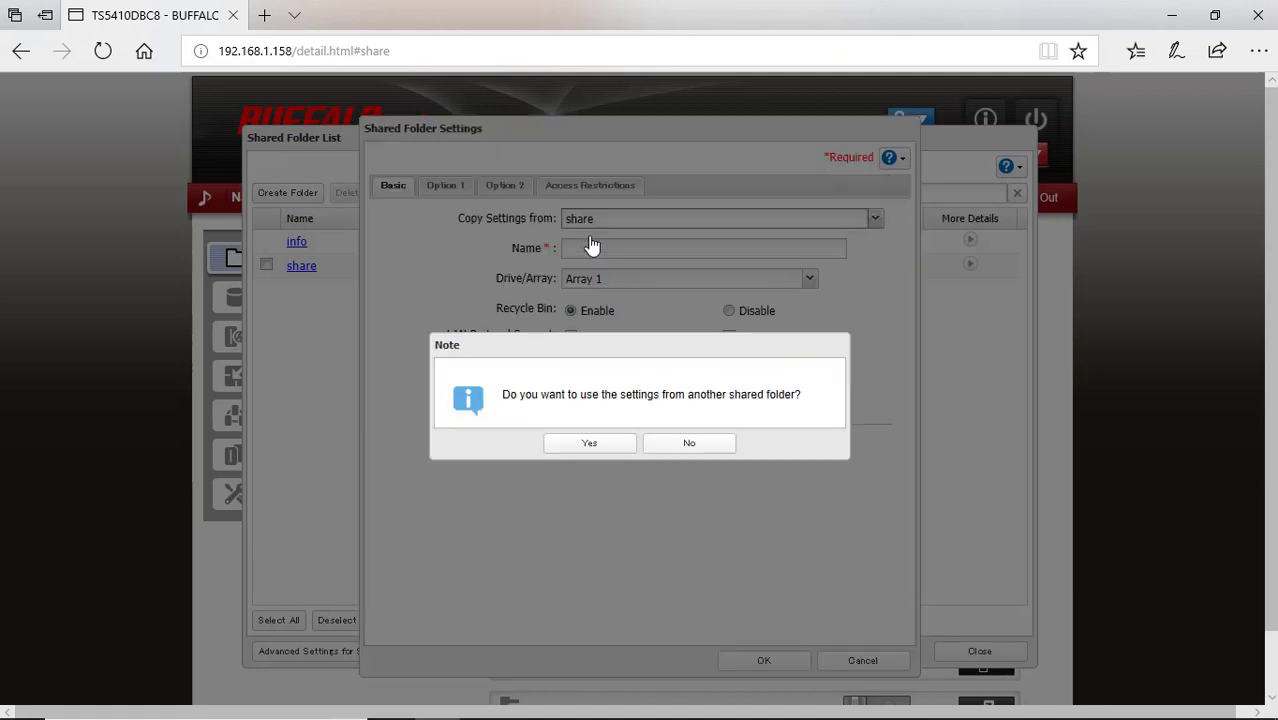
left_click(562, 452)
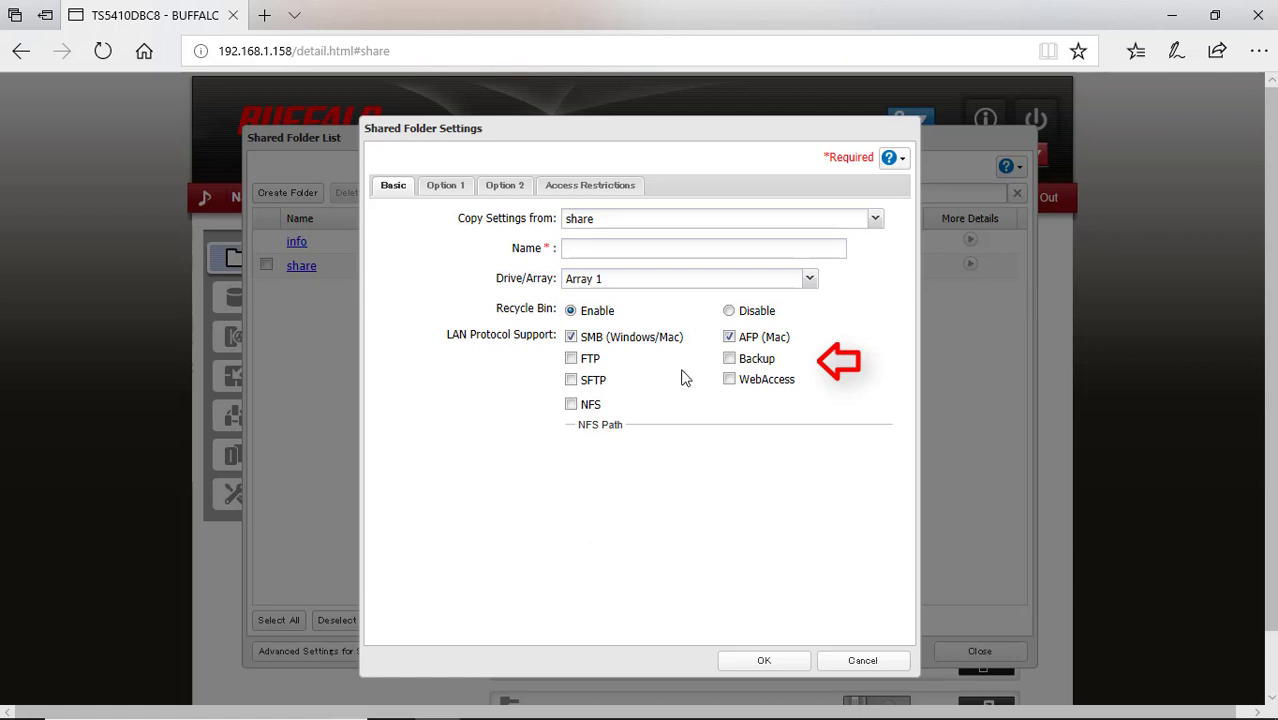
left_click(731, 360)
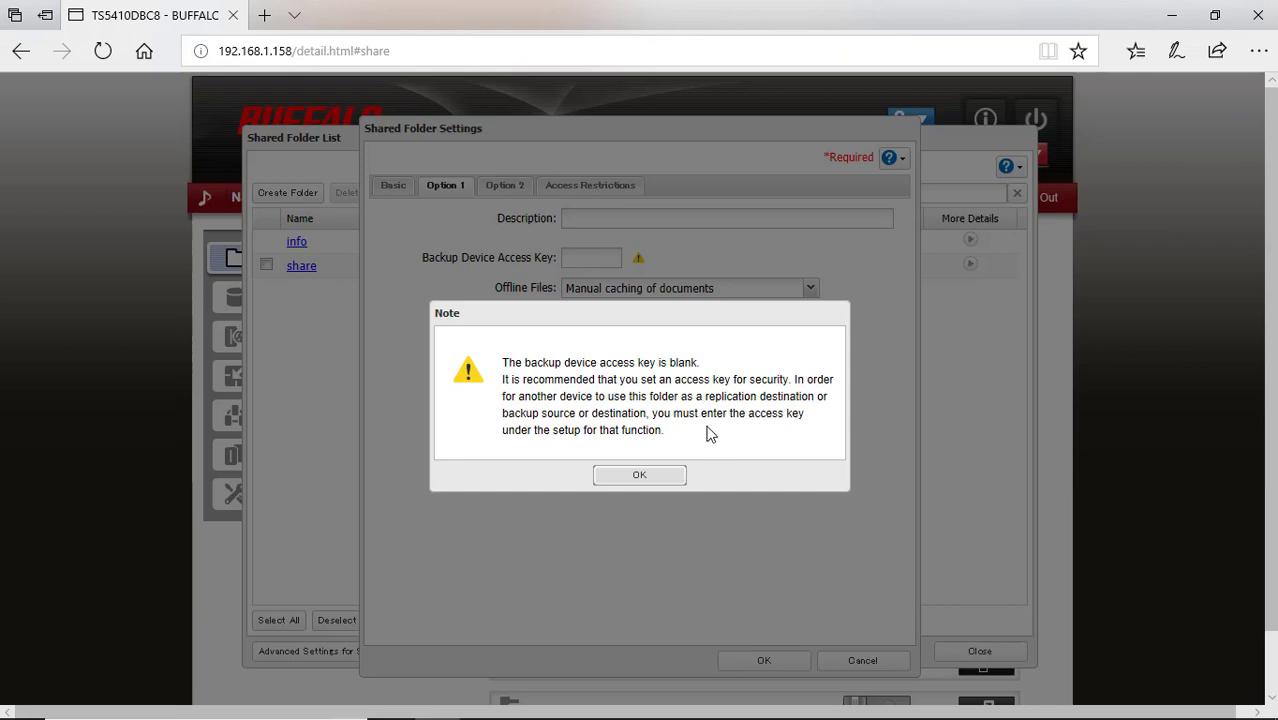
Dismiss the blank access-key warning and enter the description 'iomega ix4 200d'
left_click(669, 476)
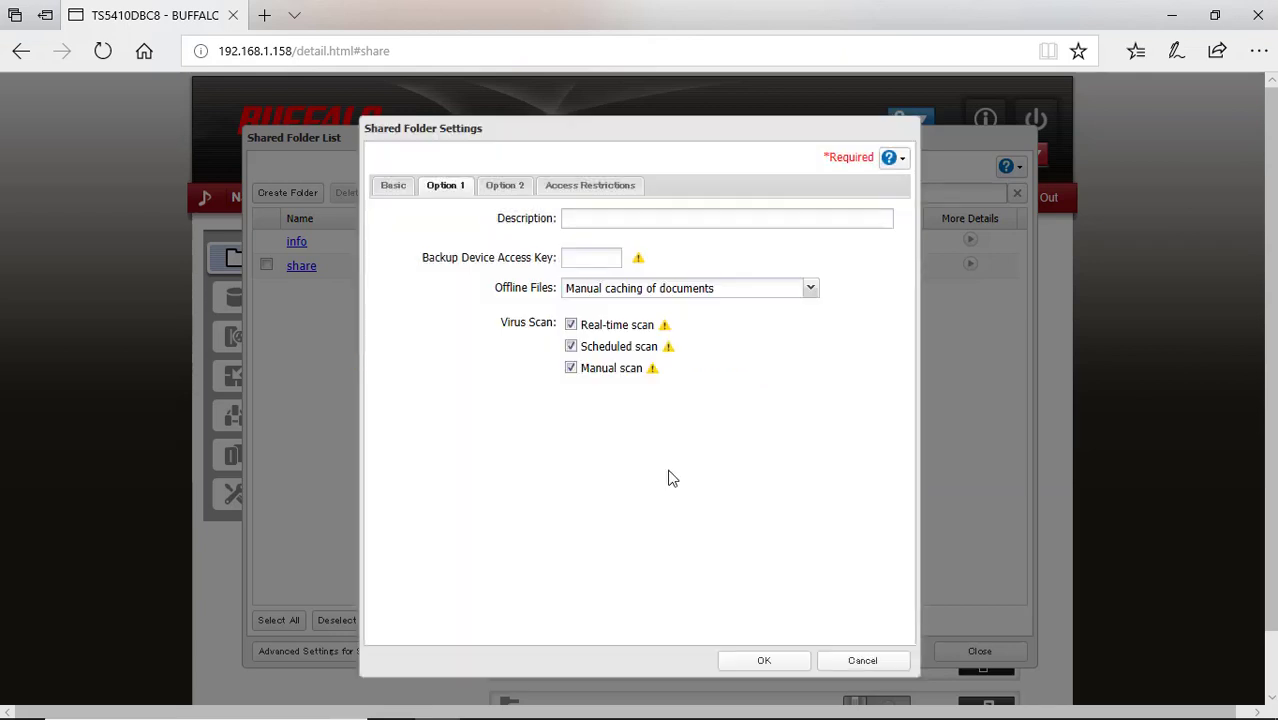
left_click(727, 222)
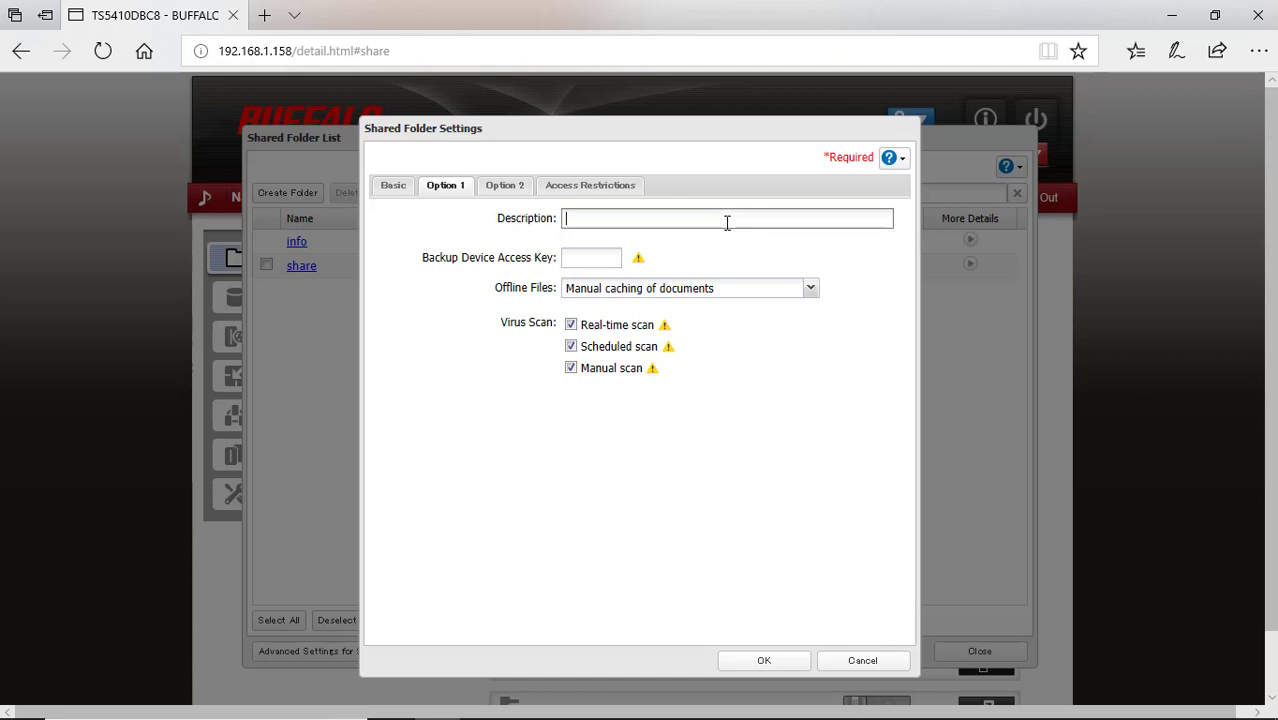
type("iomega ix4 200d")
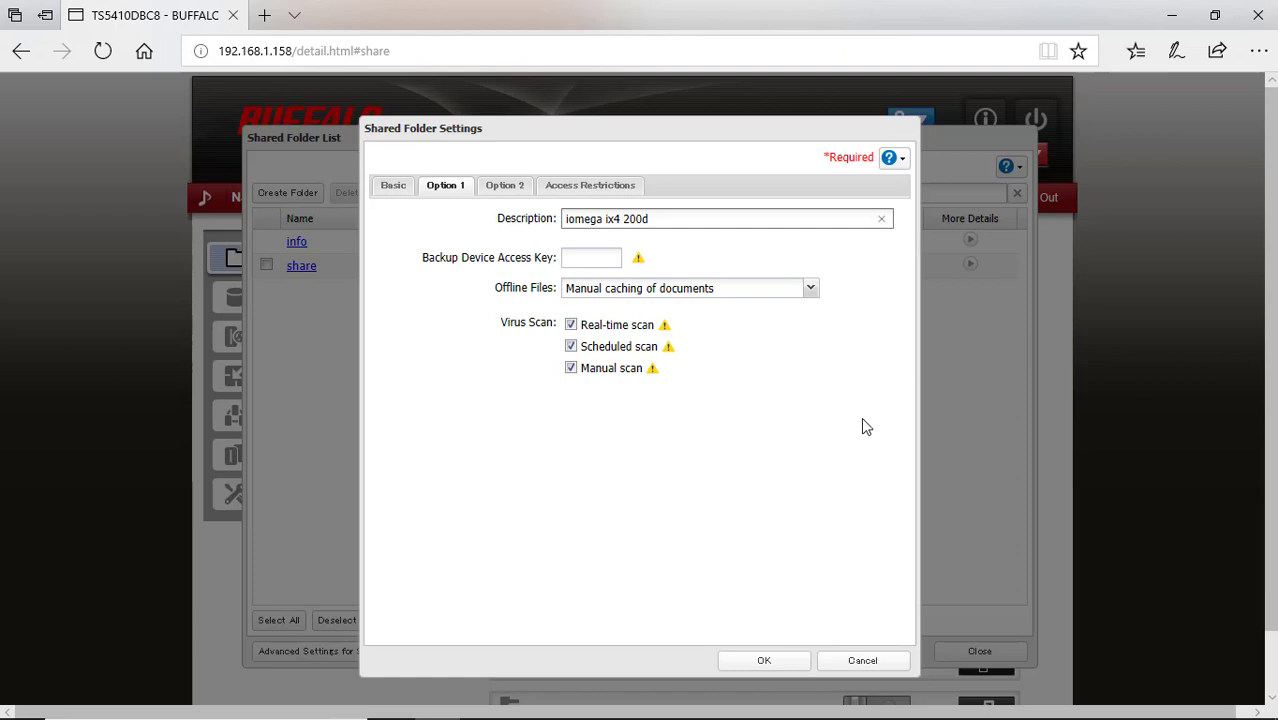
Name the new shared folder 'iomega' on the Basic tab and save it
left_click(389, 187)
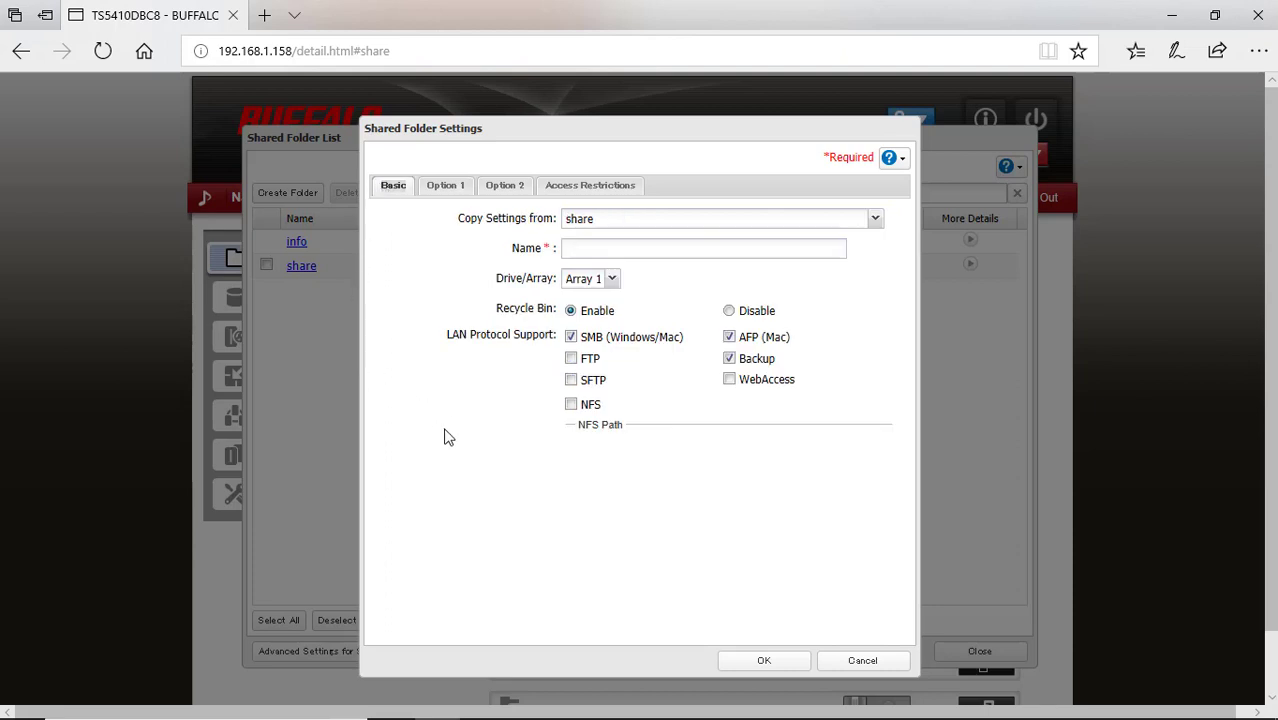
left_click(784, 248)
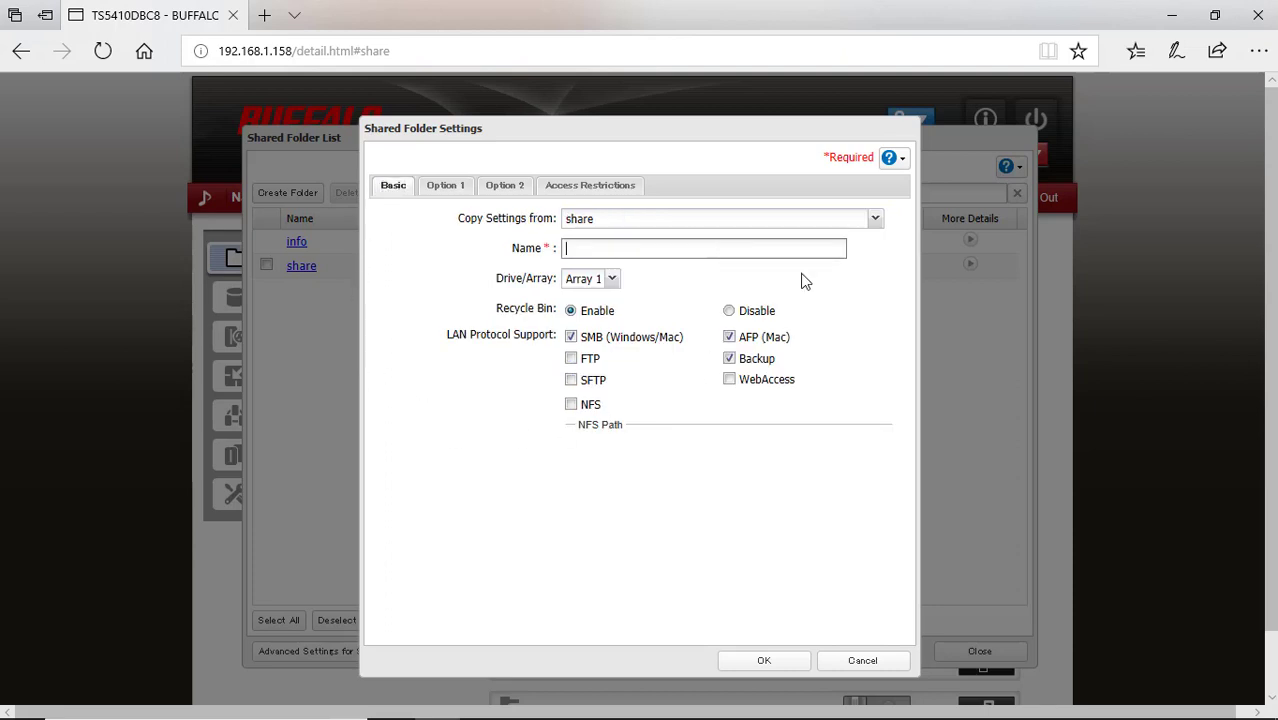
type("iomega")
left_click(762, 662)
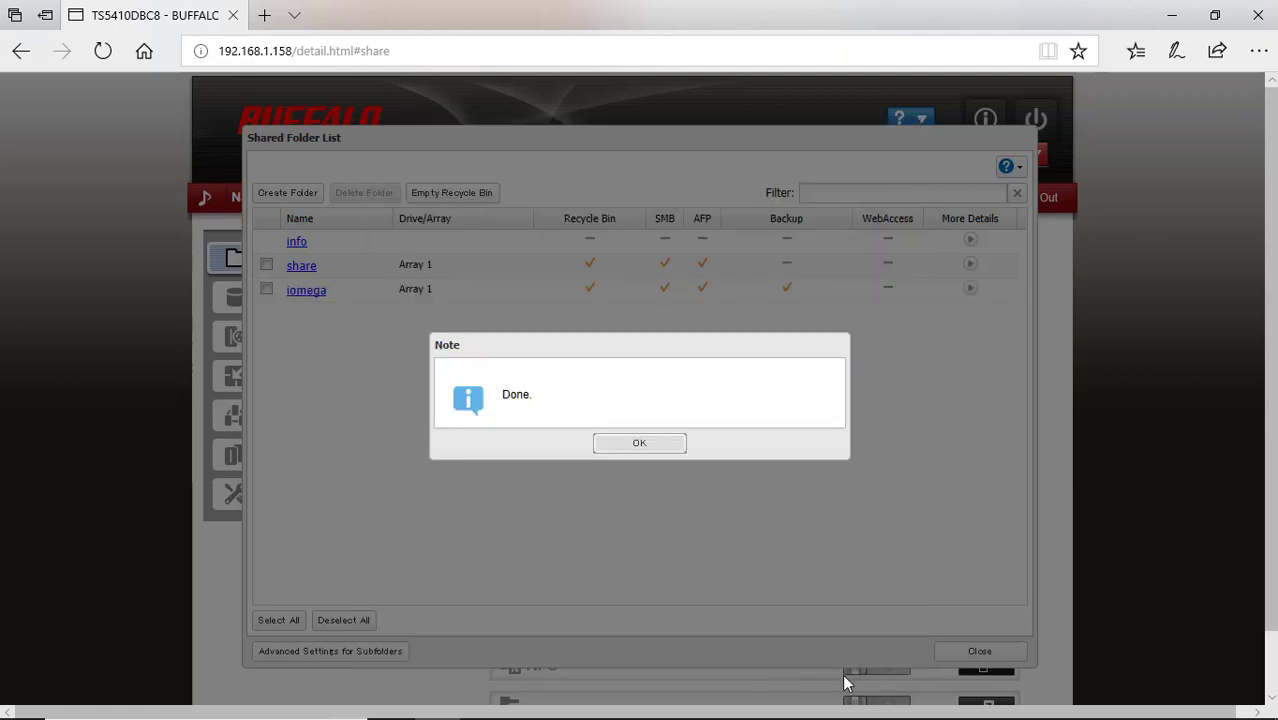
left_click(649, 448)
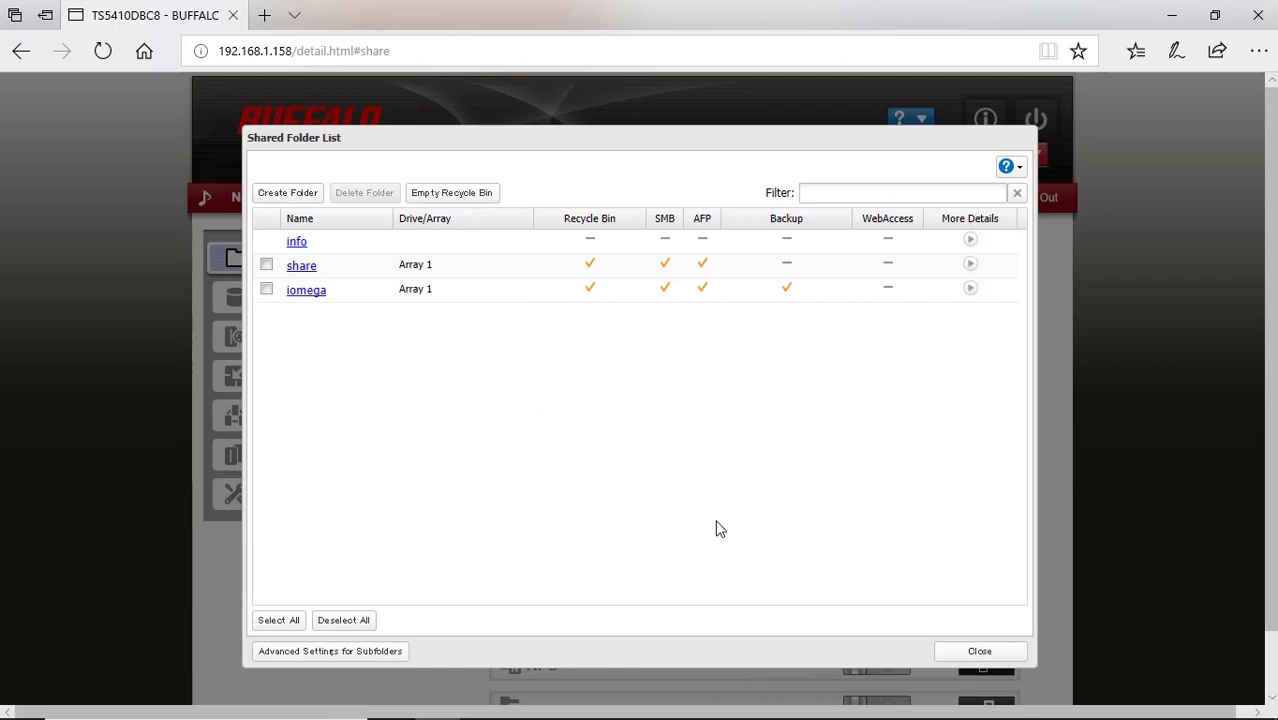
Close the shared folder list and open the still-empty Backup job list
left_click(995, 655)
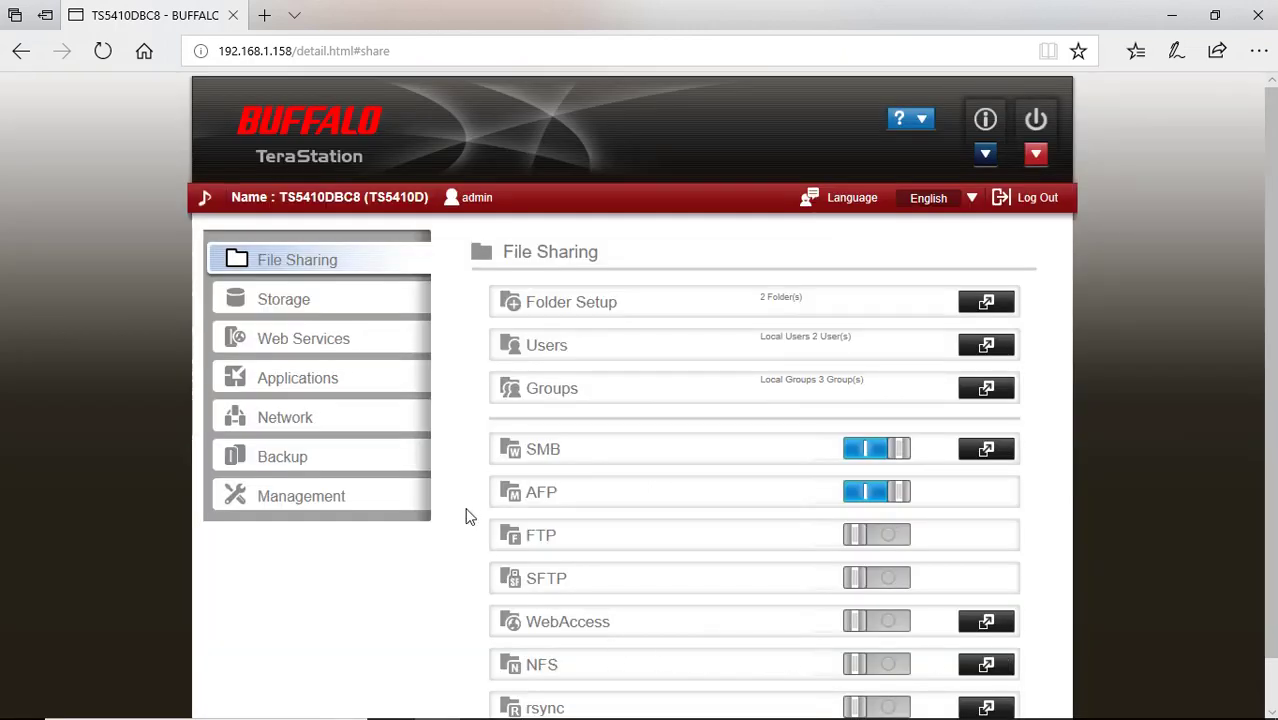
left_click(408, 470)
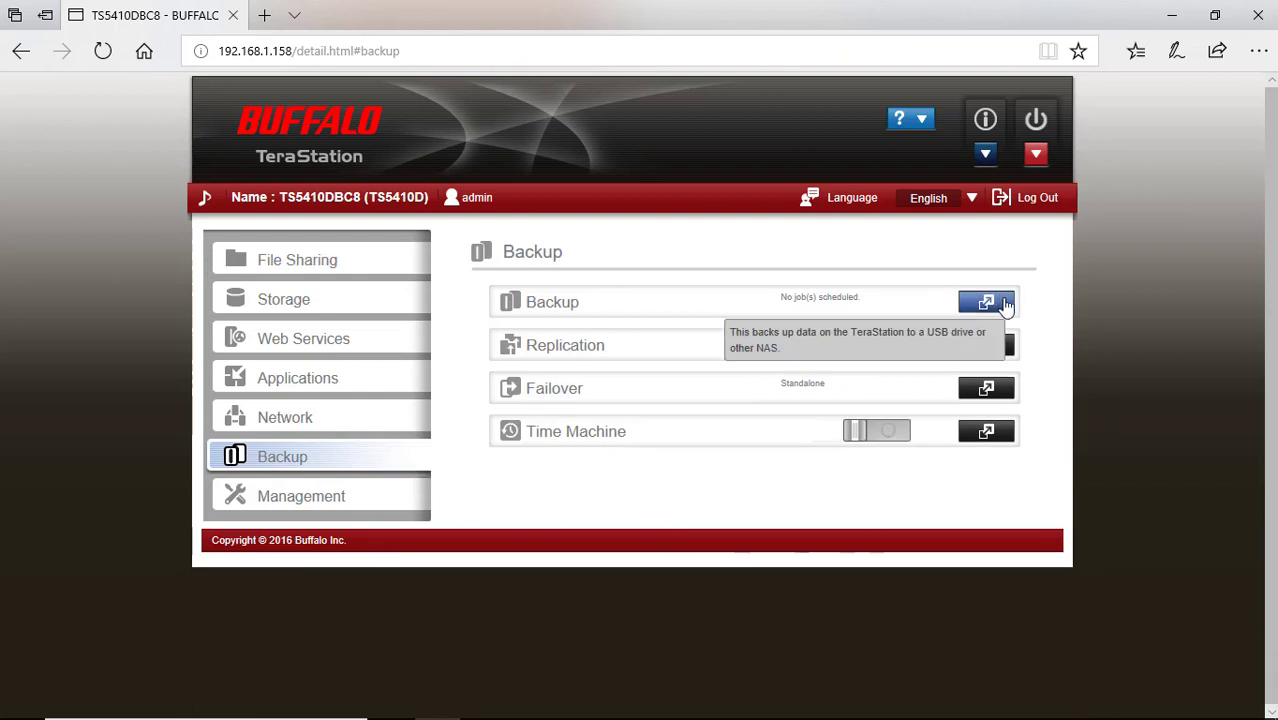
left_click(985, 303)
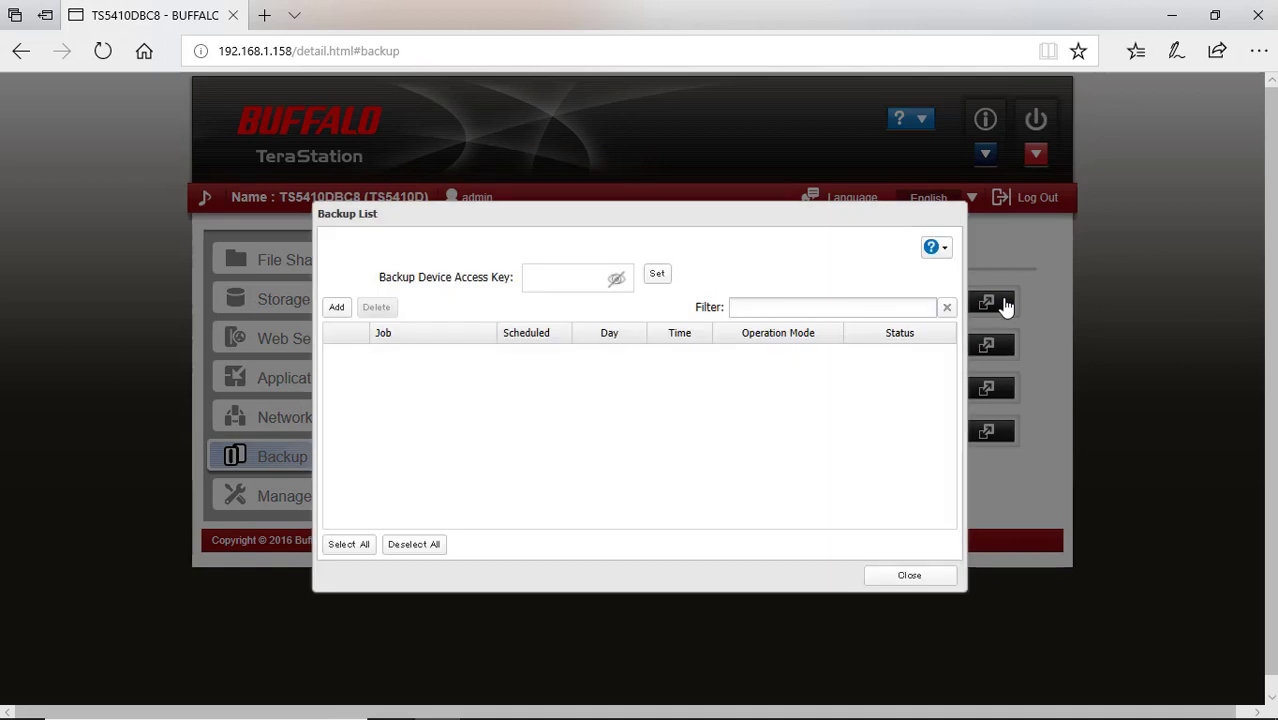
Add backup job 'iomega' with schedule Not scheduled and operation mode Normal backup
left_click(337, 308)
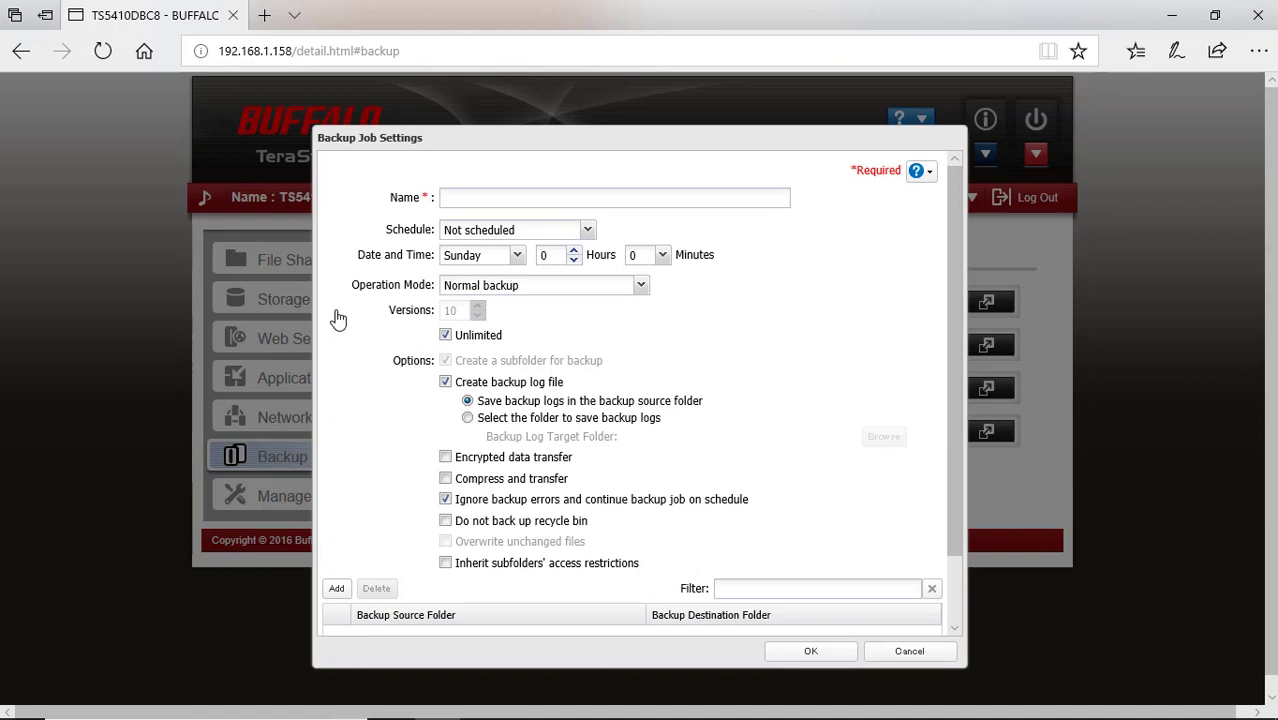
left_click(474, 199)
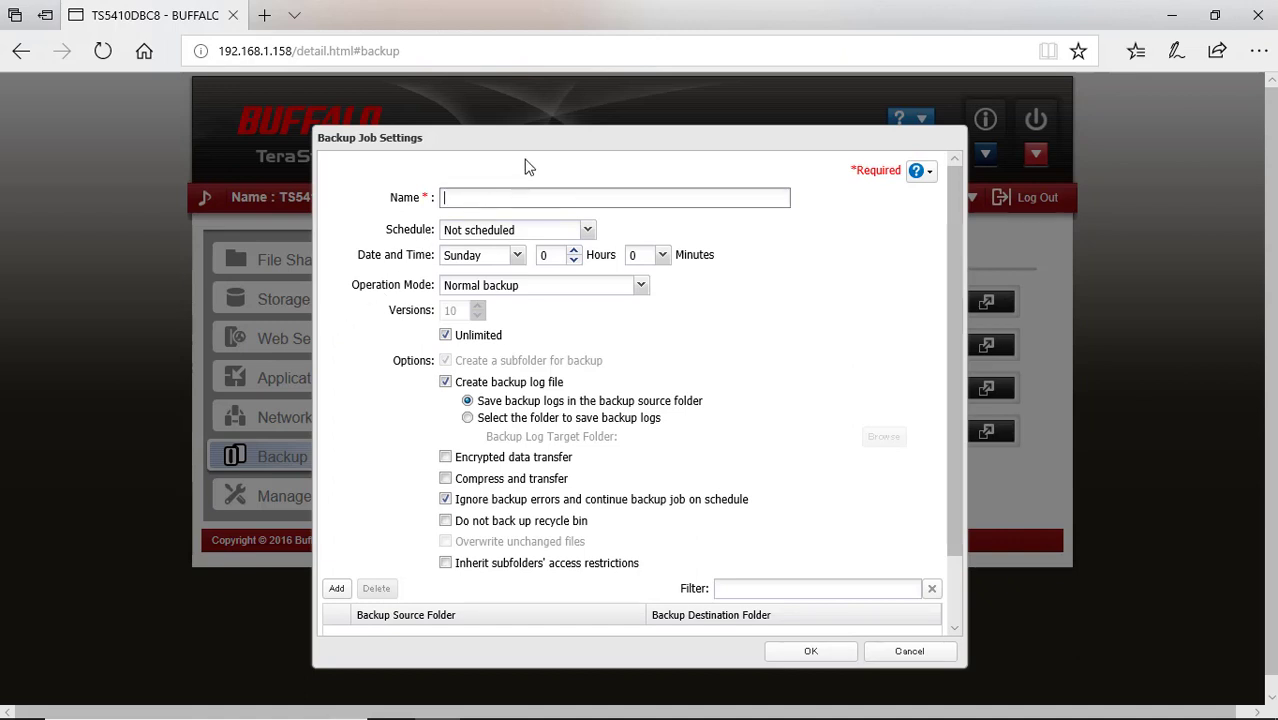
type("iomega")
left_click(588, 231)
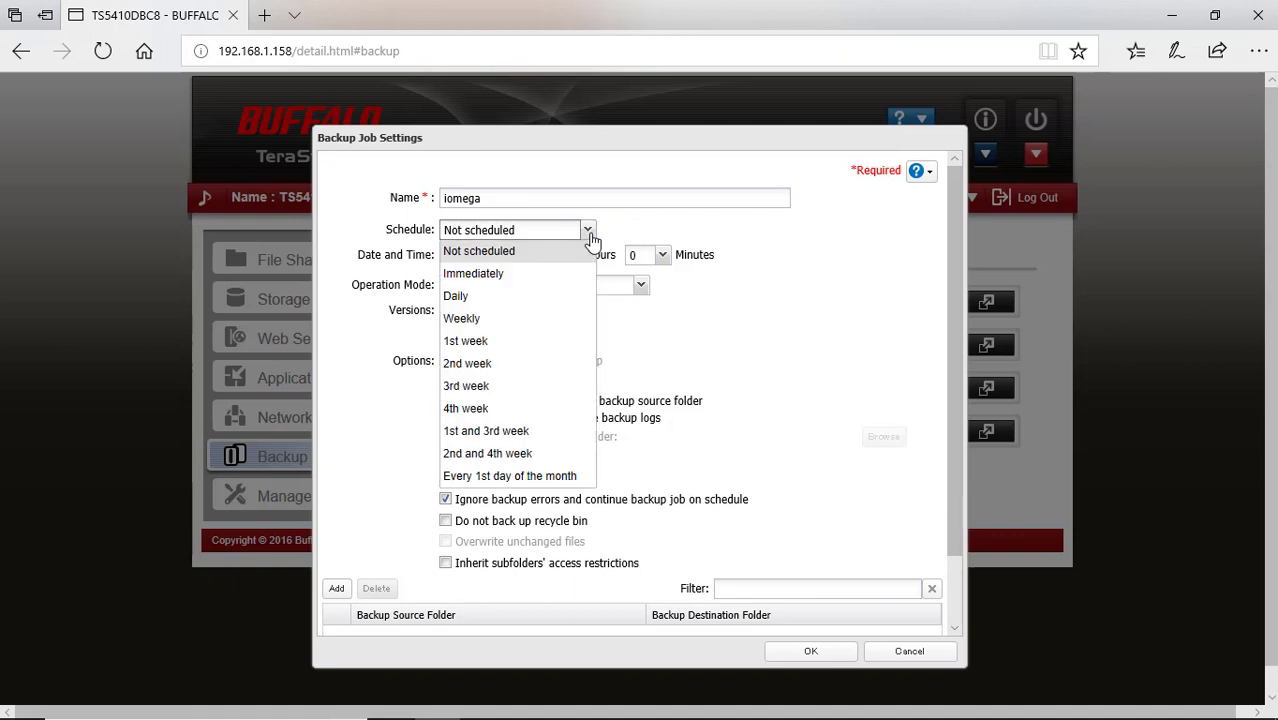
left_click(618, 232)
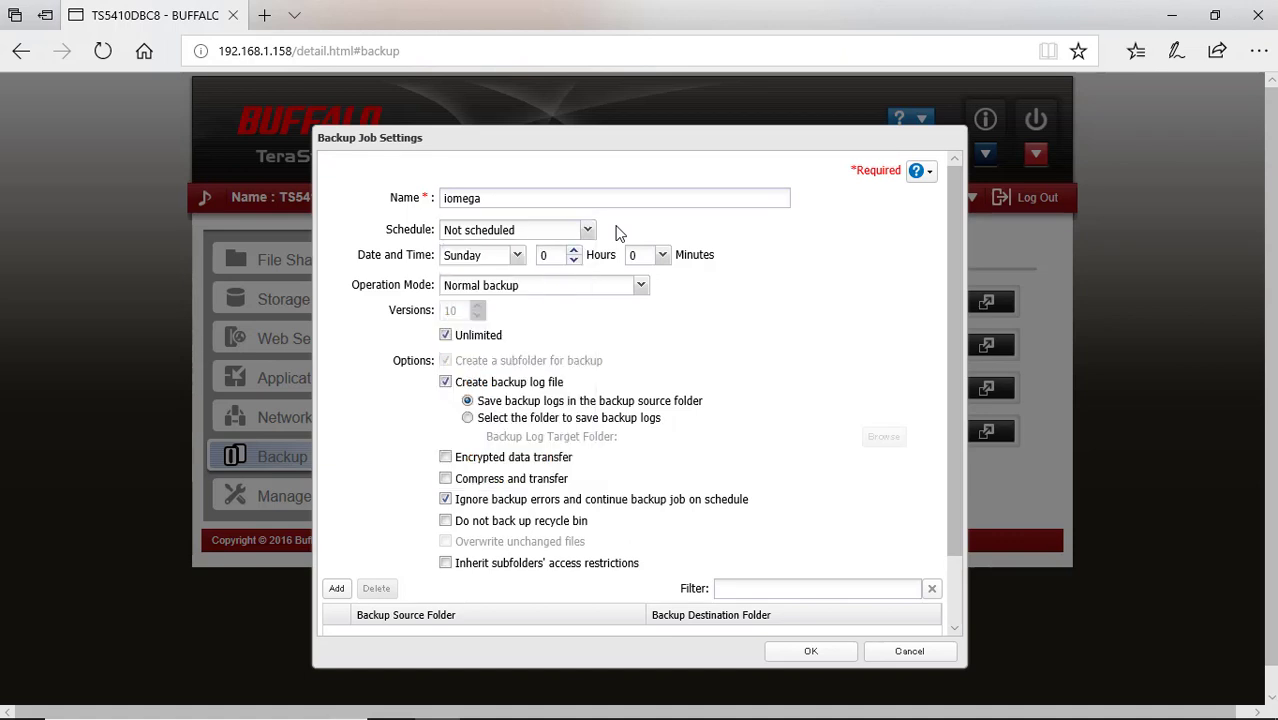
left_click(640, 287)
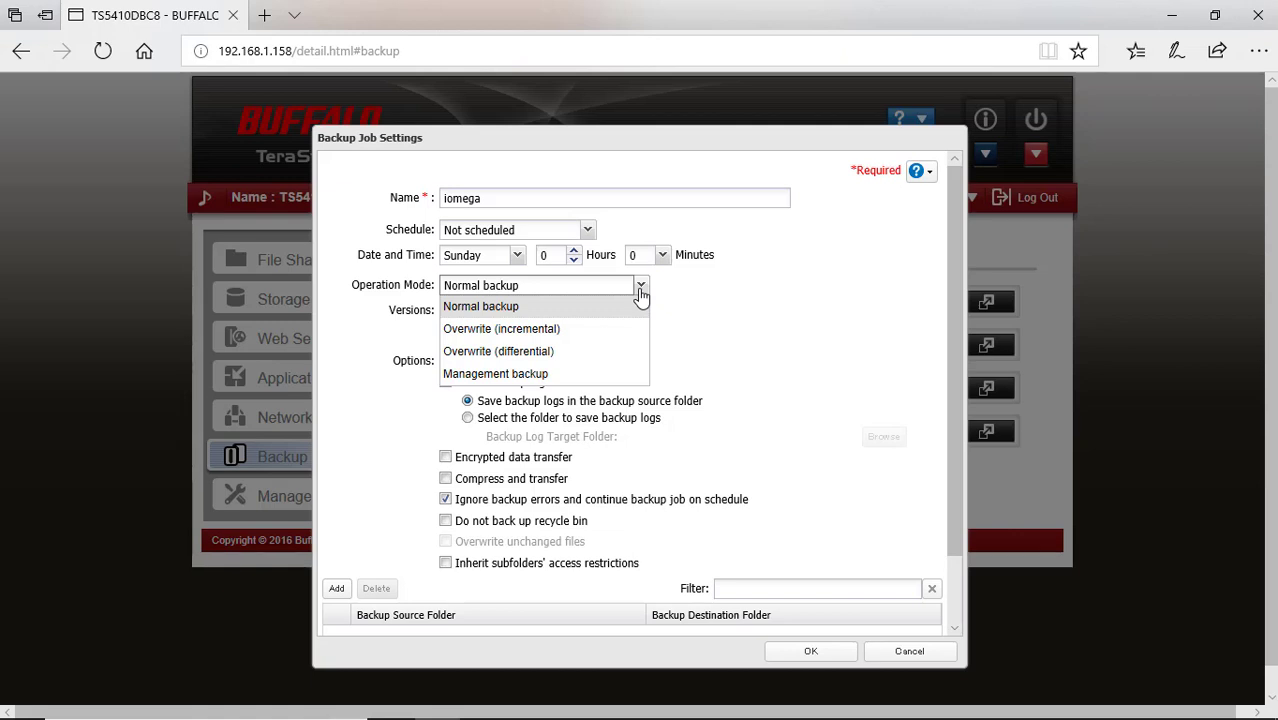
left_click(690, 297)
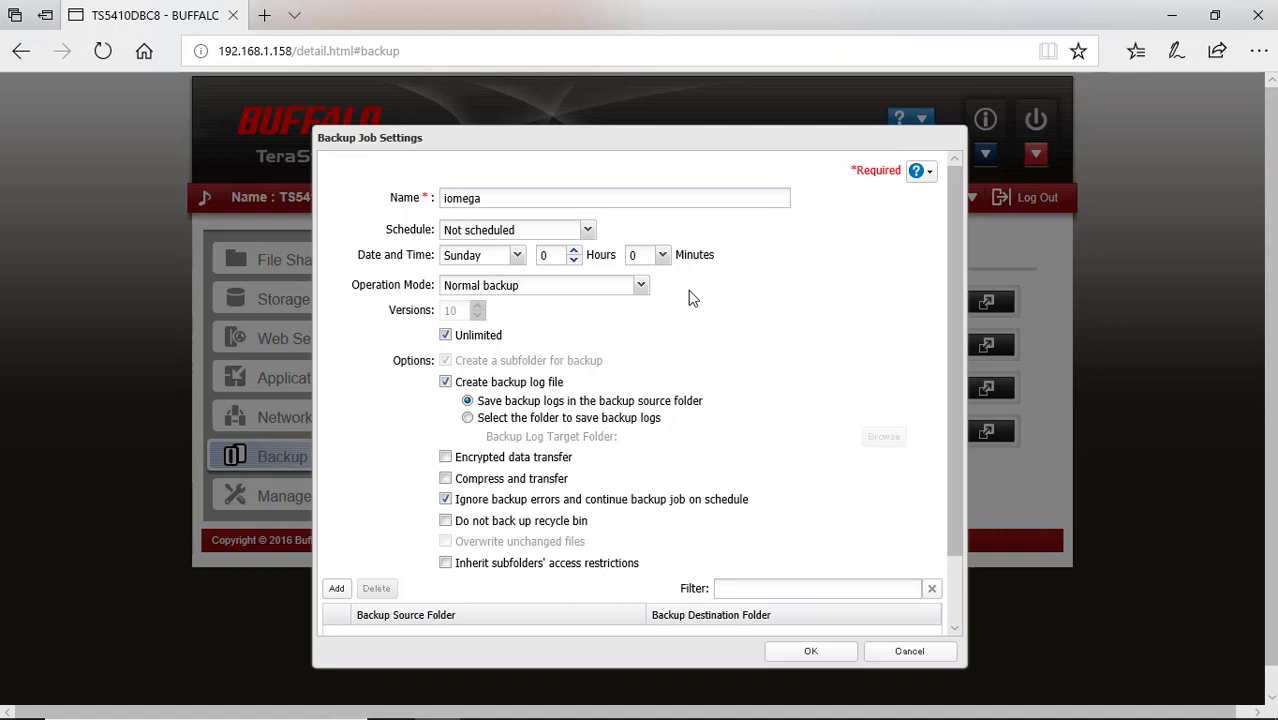
left_click_drag(954, 481, 963, 554)
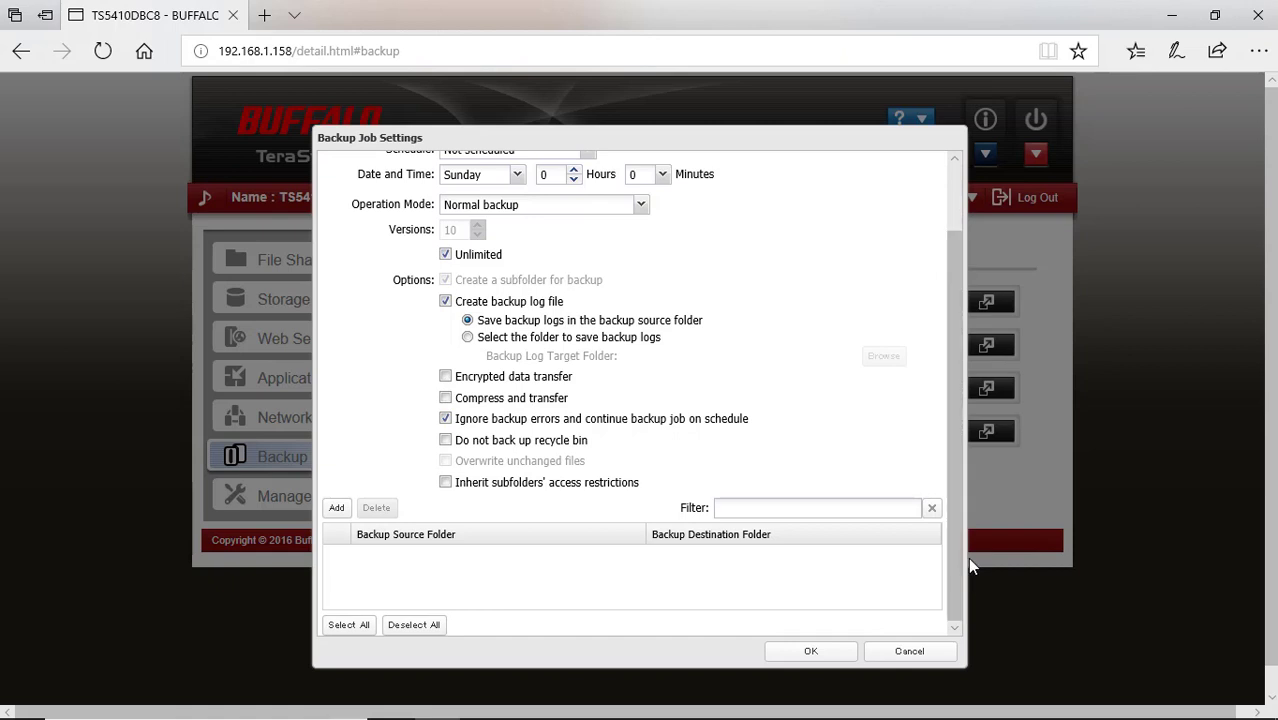
Start adding an rsync-compatible device to the job's server list, then open the Iomega Security page
left_click(336, 509)
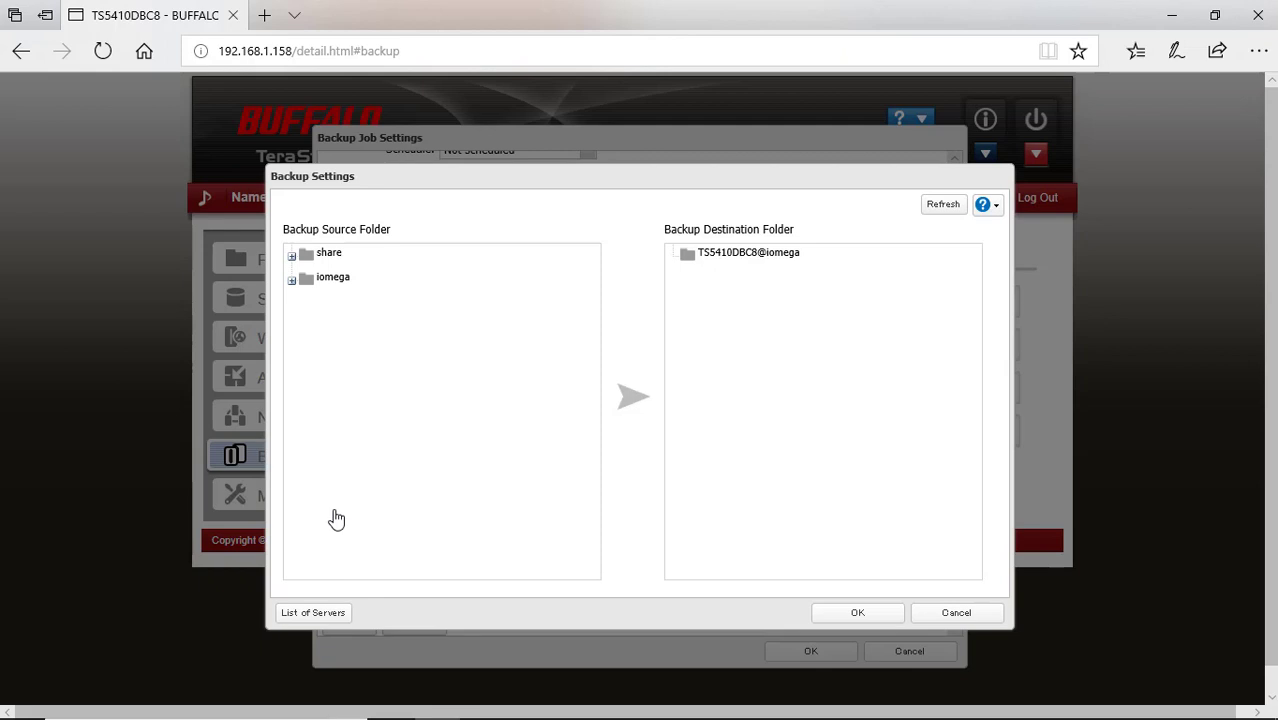
left_click(341, 621)
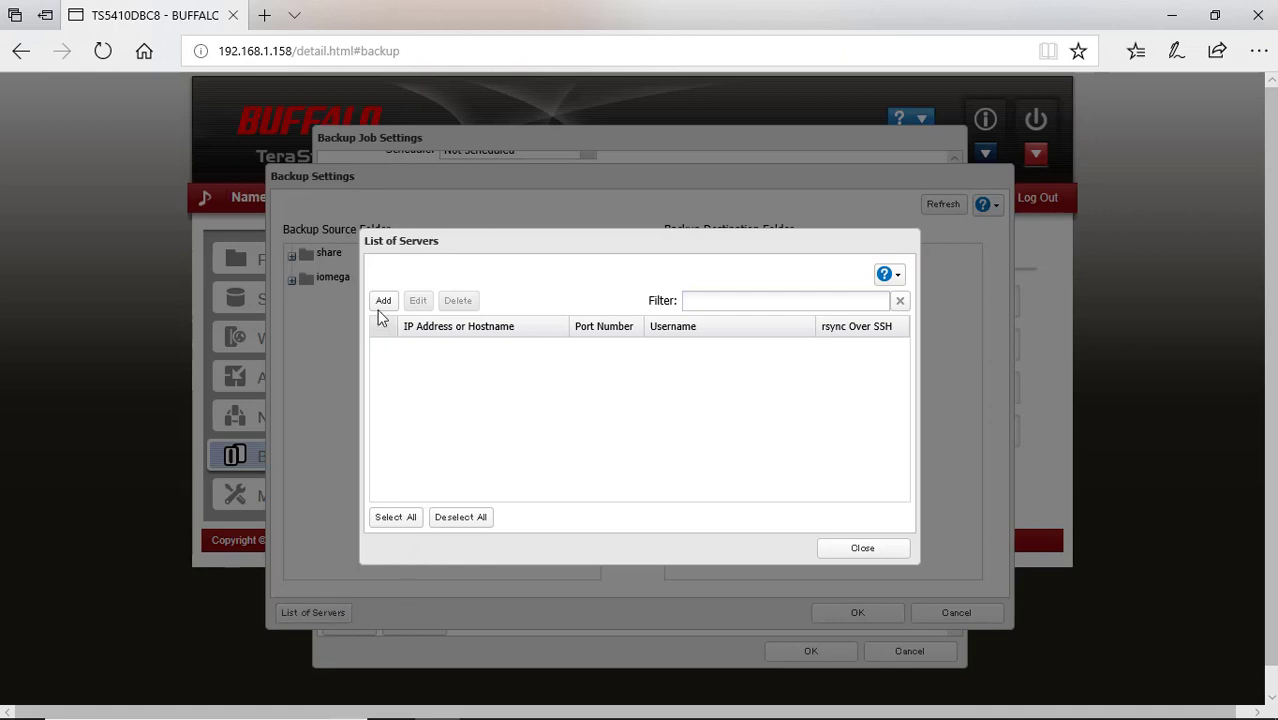
left_click(381, 302)
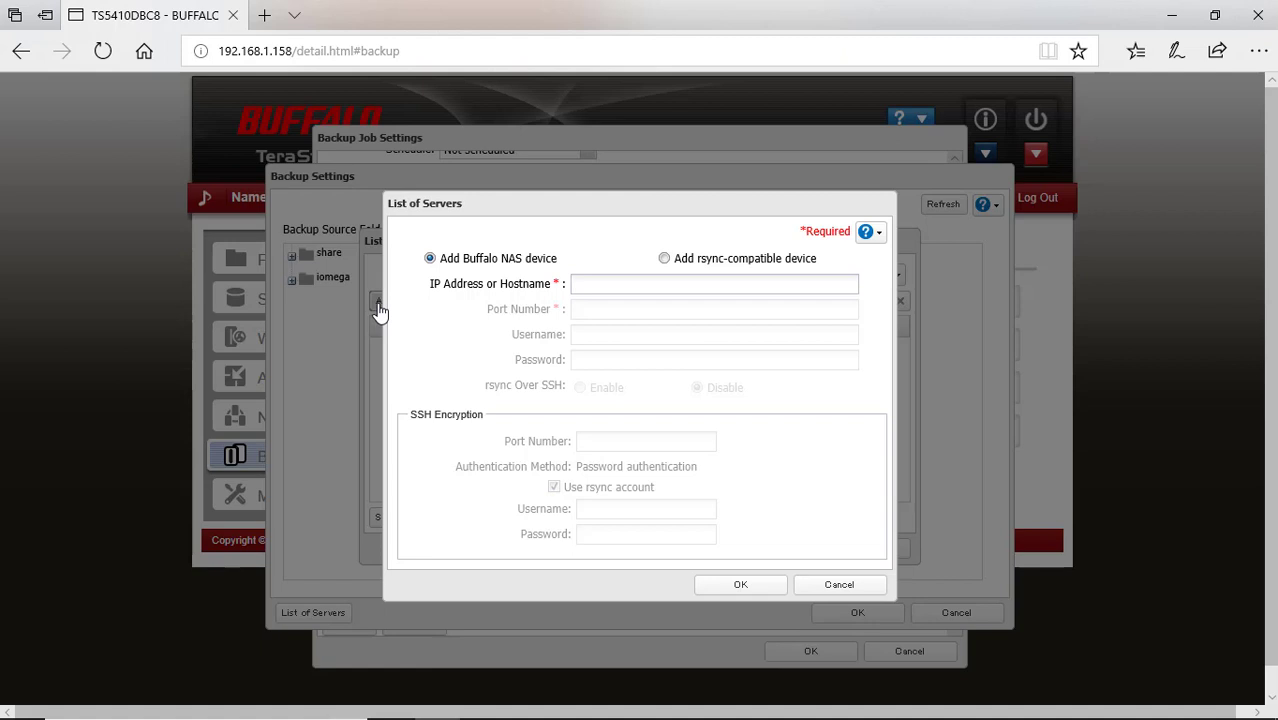
left_click(665, 259)
left_click(703, 286)
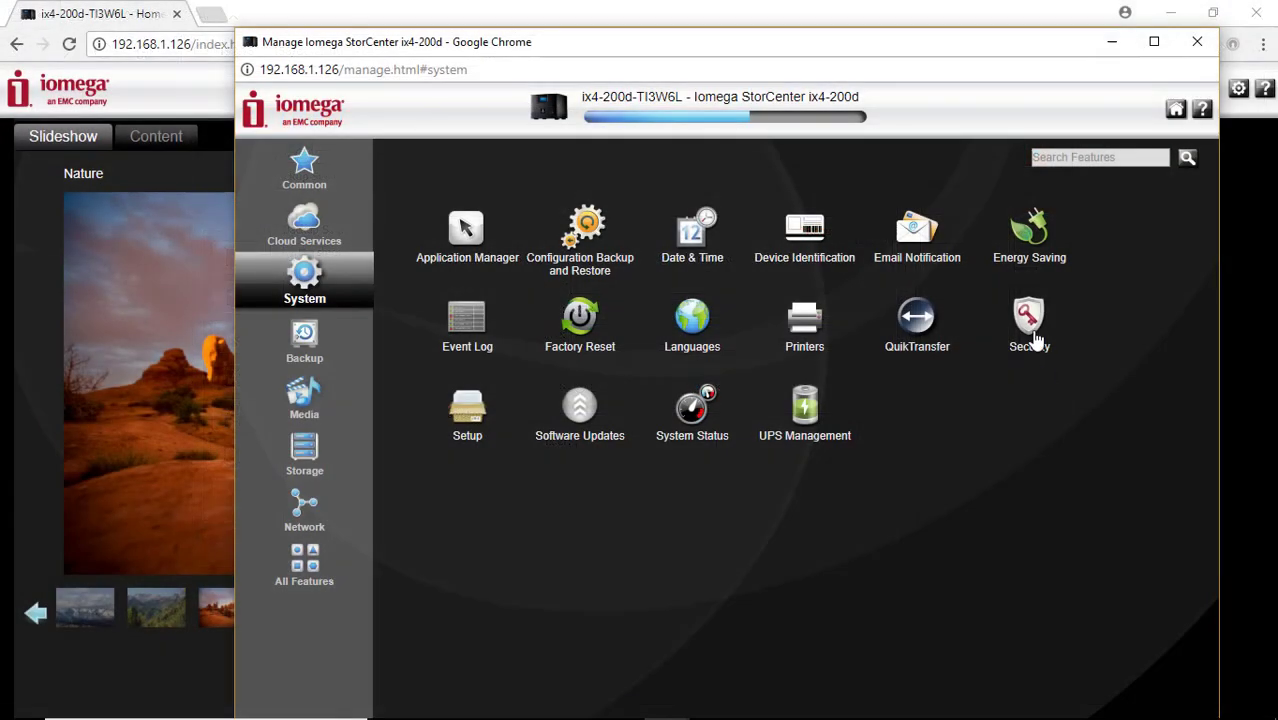
left_click(1036, 341)
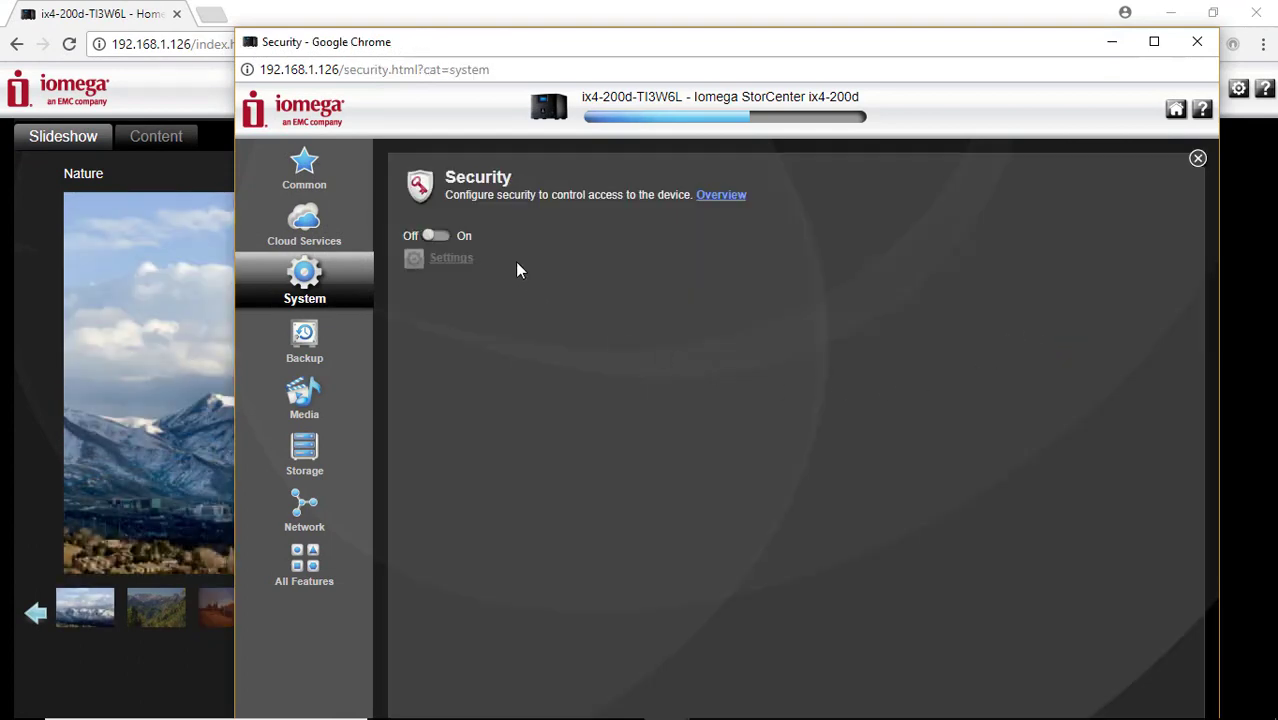
Turn Iomega security On with a new administrator username and password, then close the panel
left_click(448, 245)
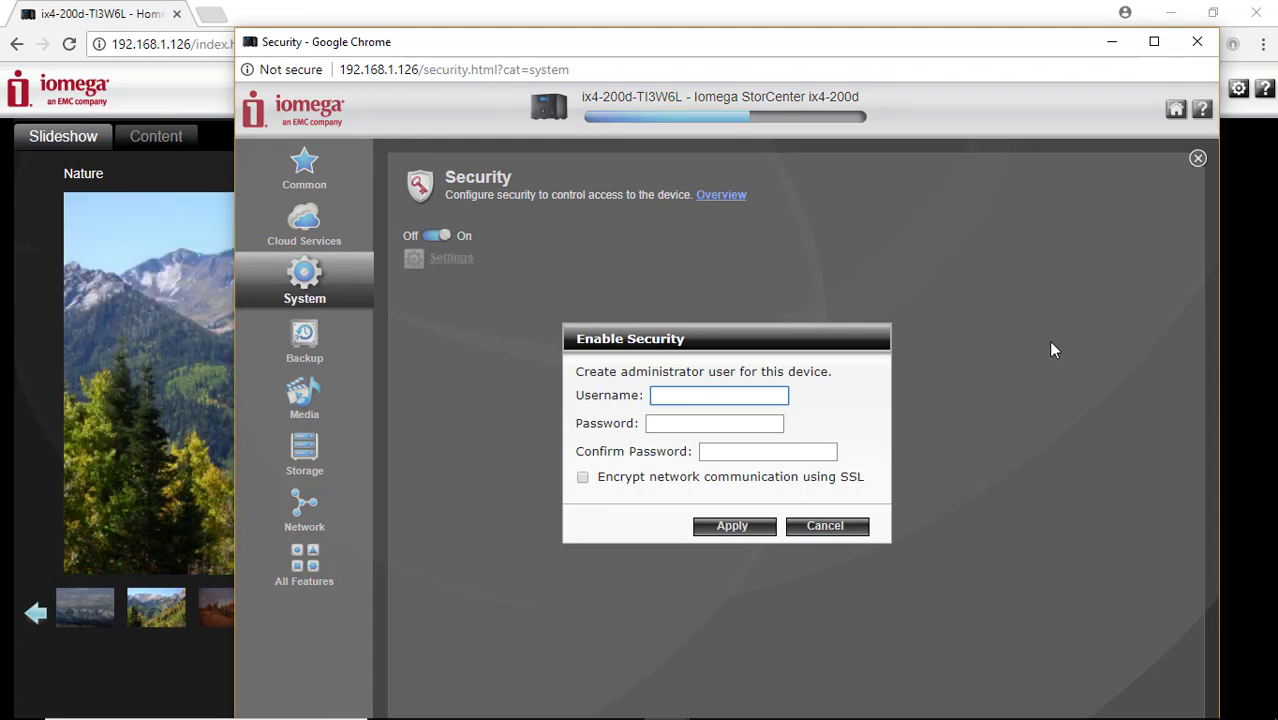
type("denis")
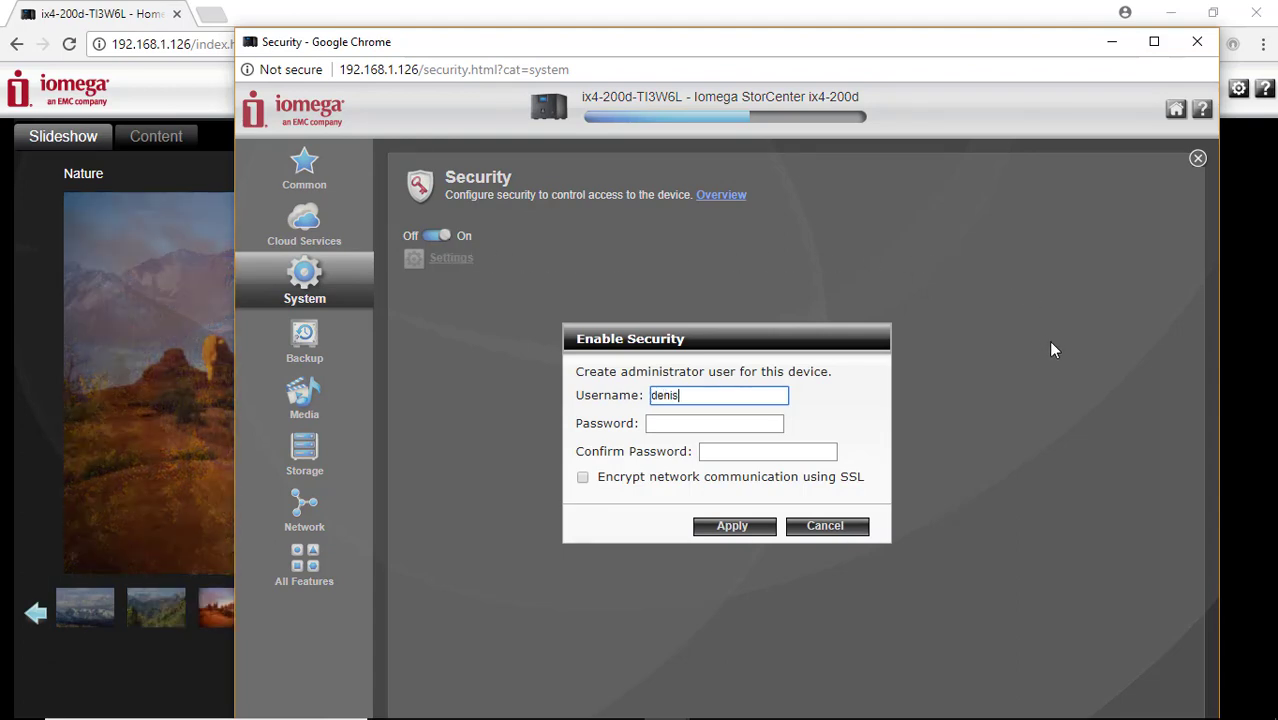
key("Tab")
type("•")
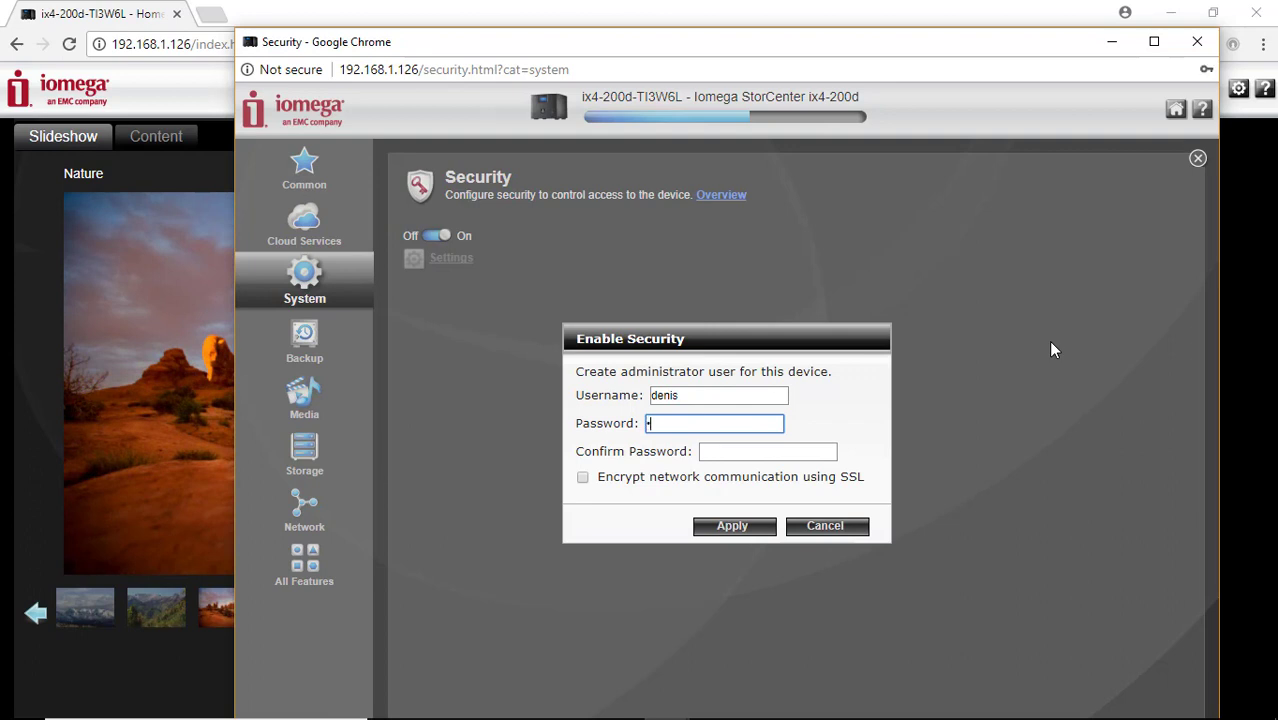
type("123")
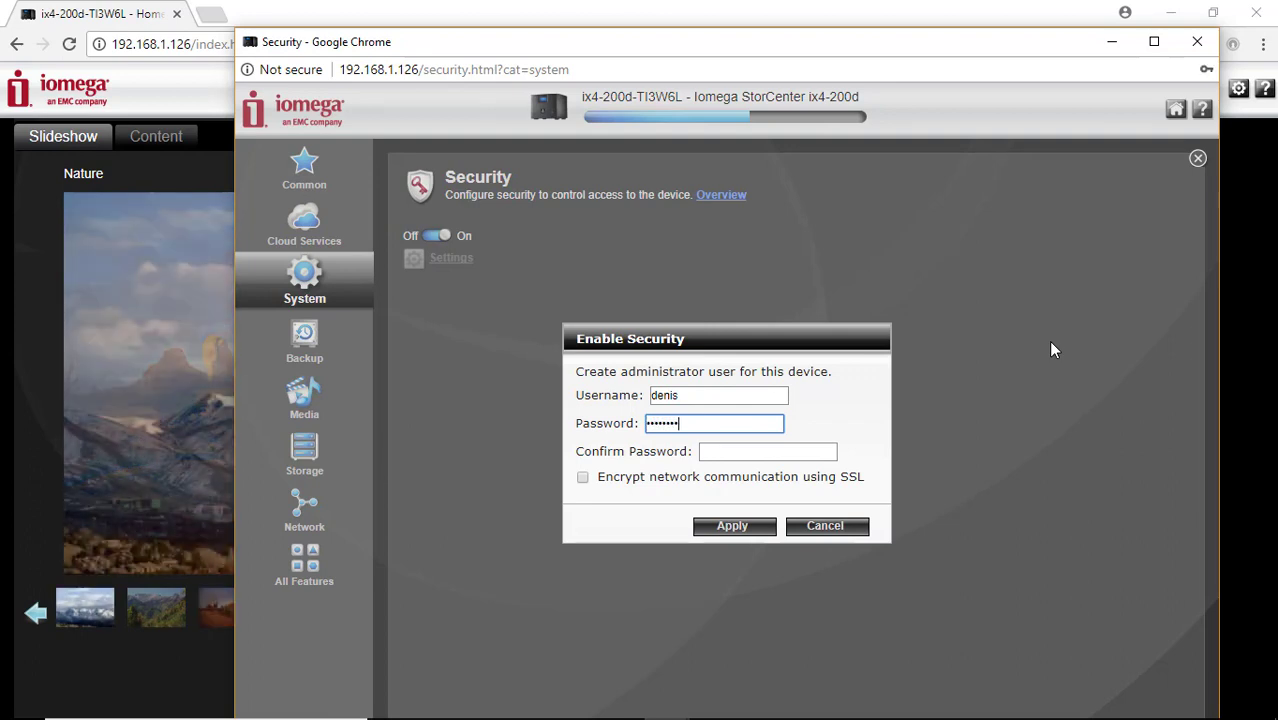
key("Tab")
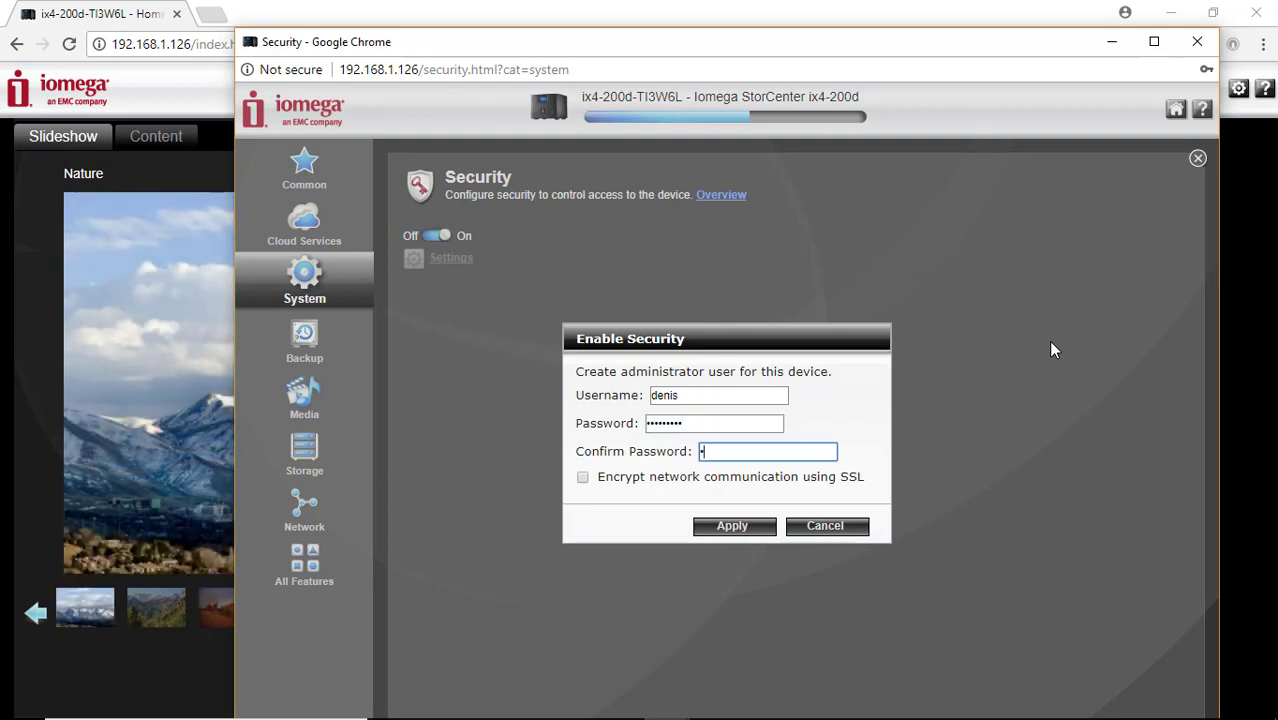
type("••••••••")
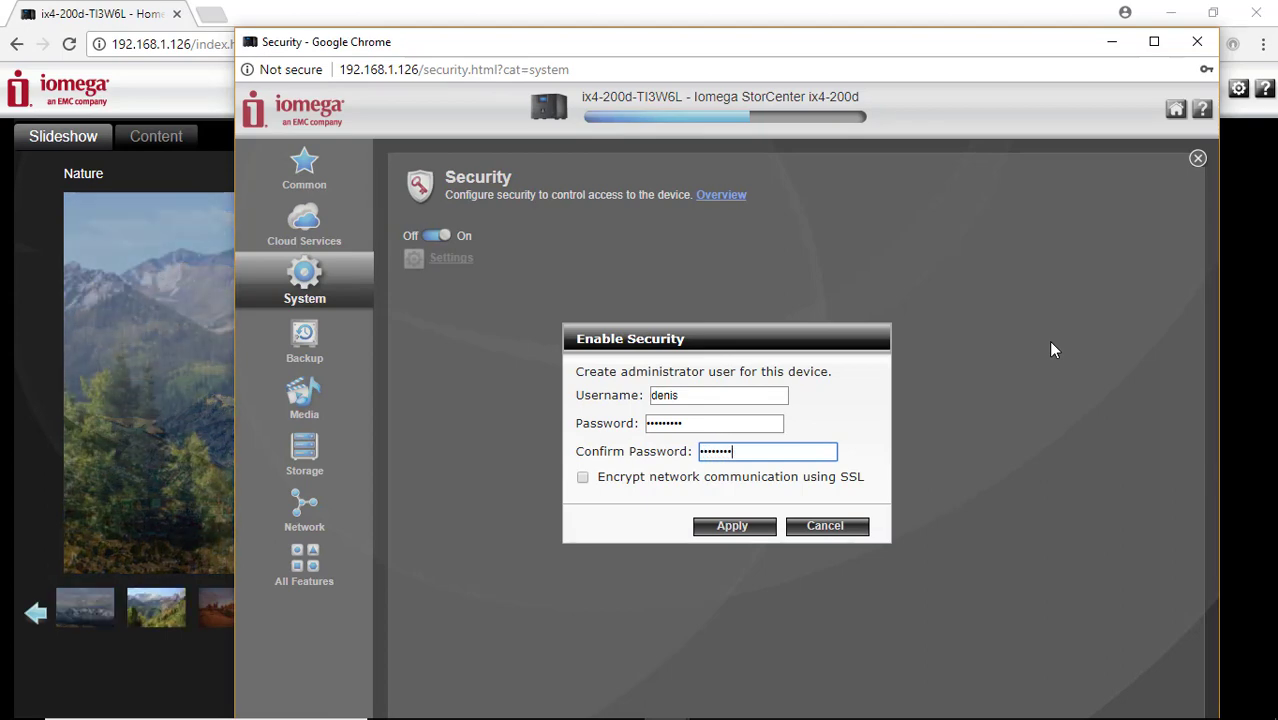
type("•")
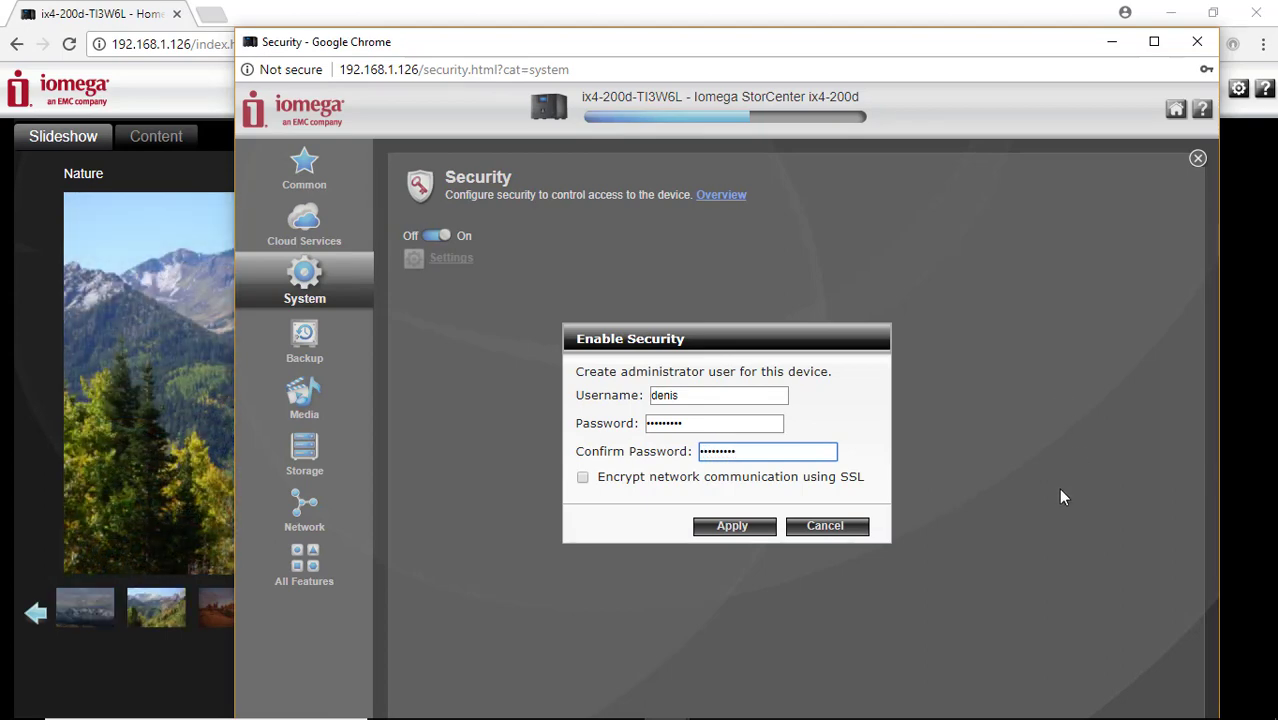
left_click(734, 528)
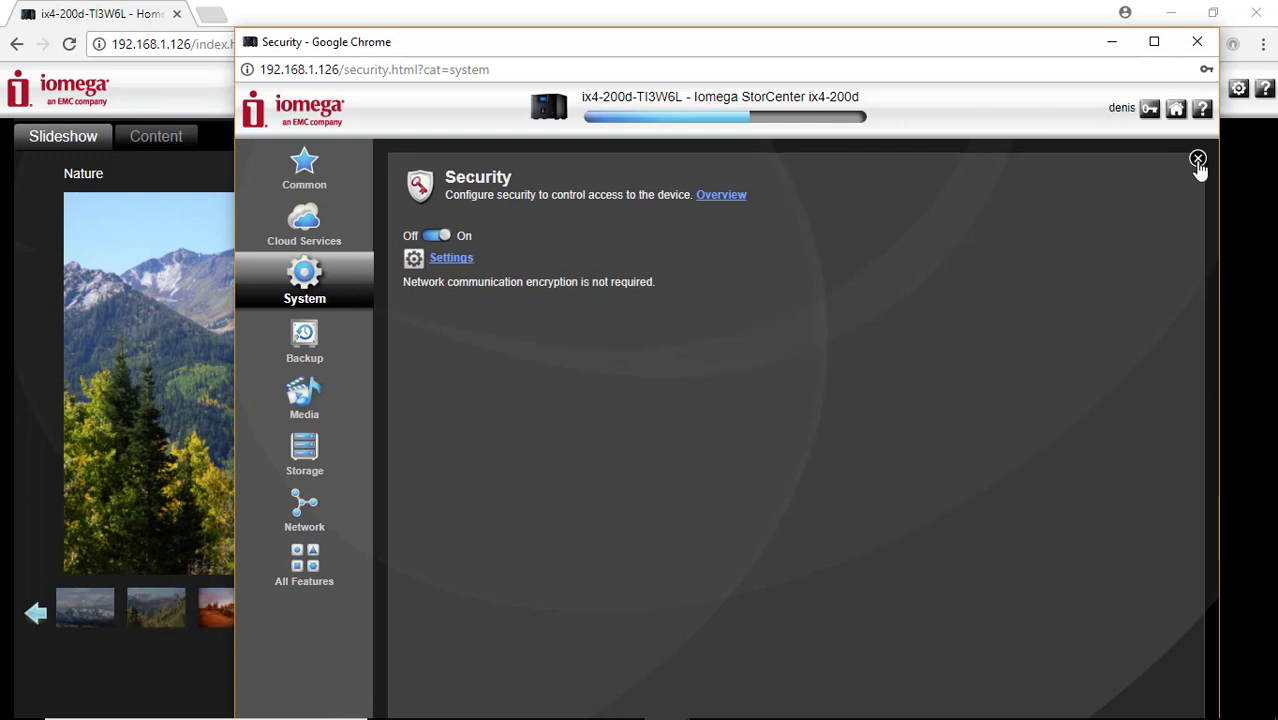
left_click(1197, 159)
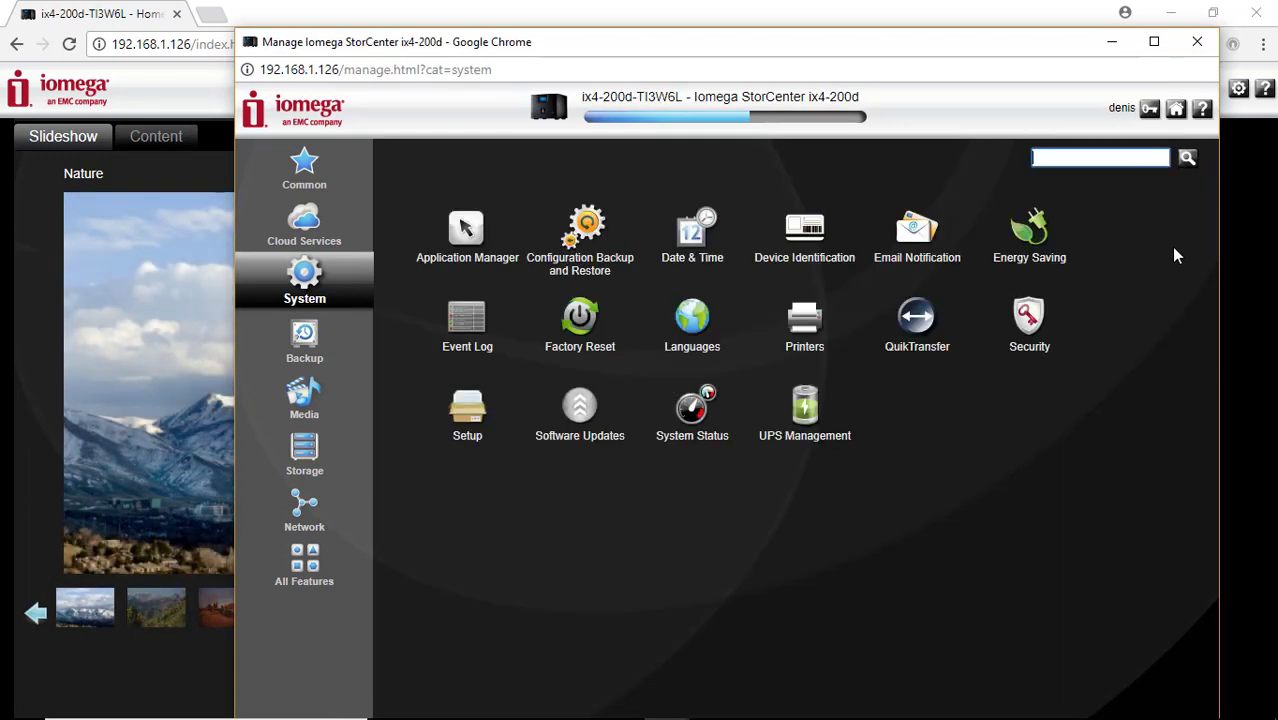
Enable secure rsync credentials in the Iomega rsync protocol settings with a new password
type("rs")
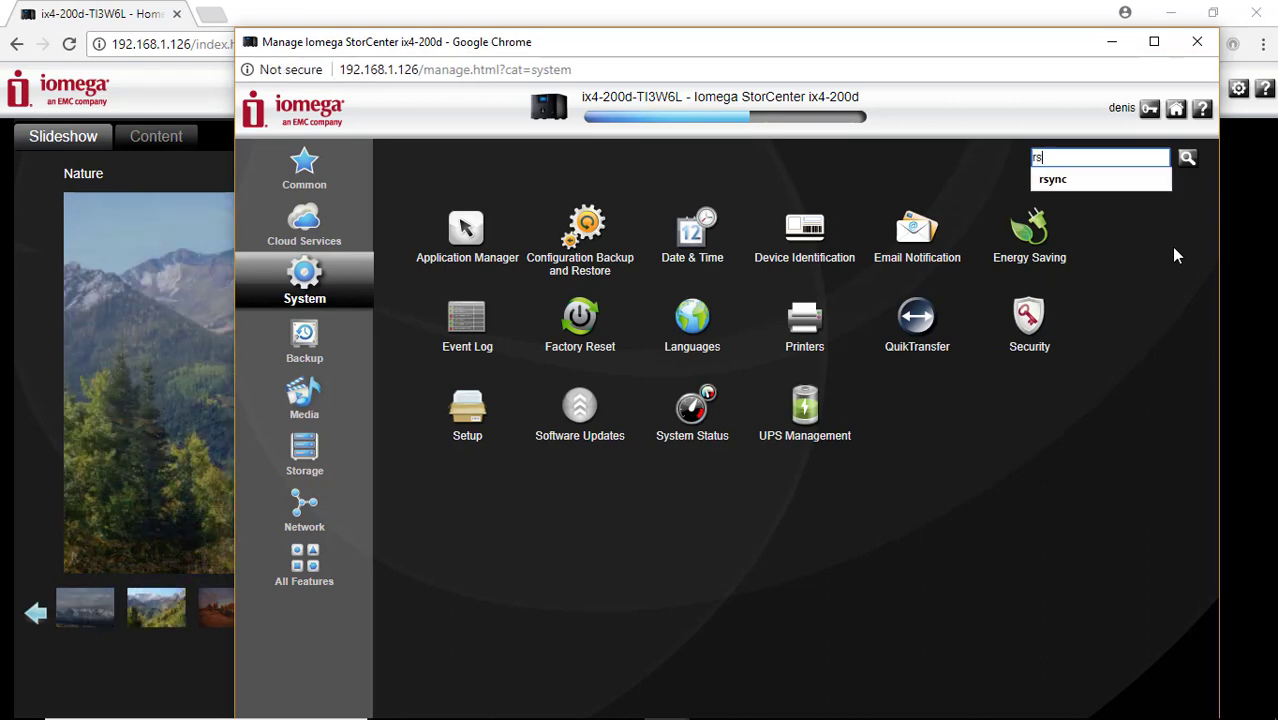
type("ync")
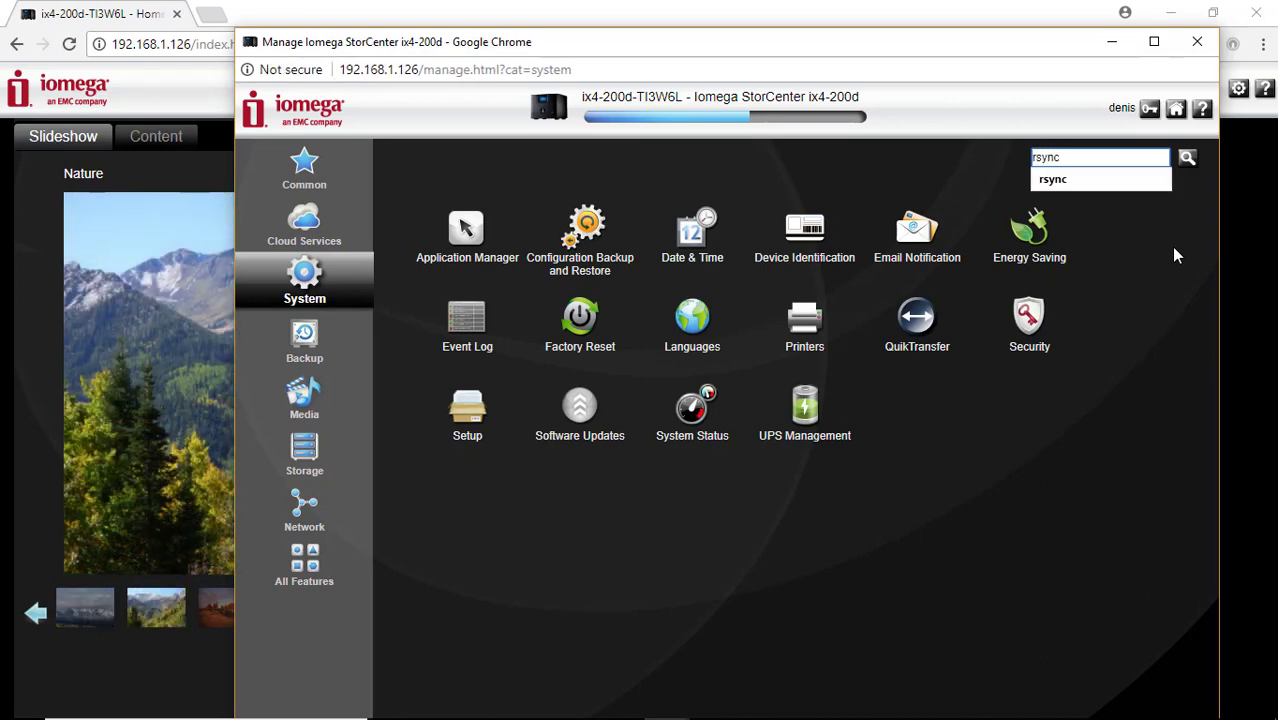
key("Return")
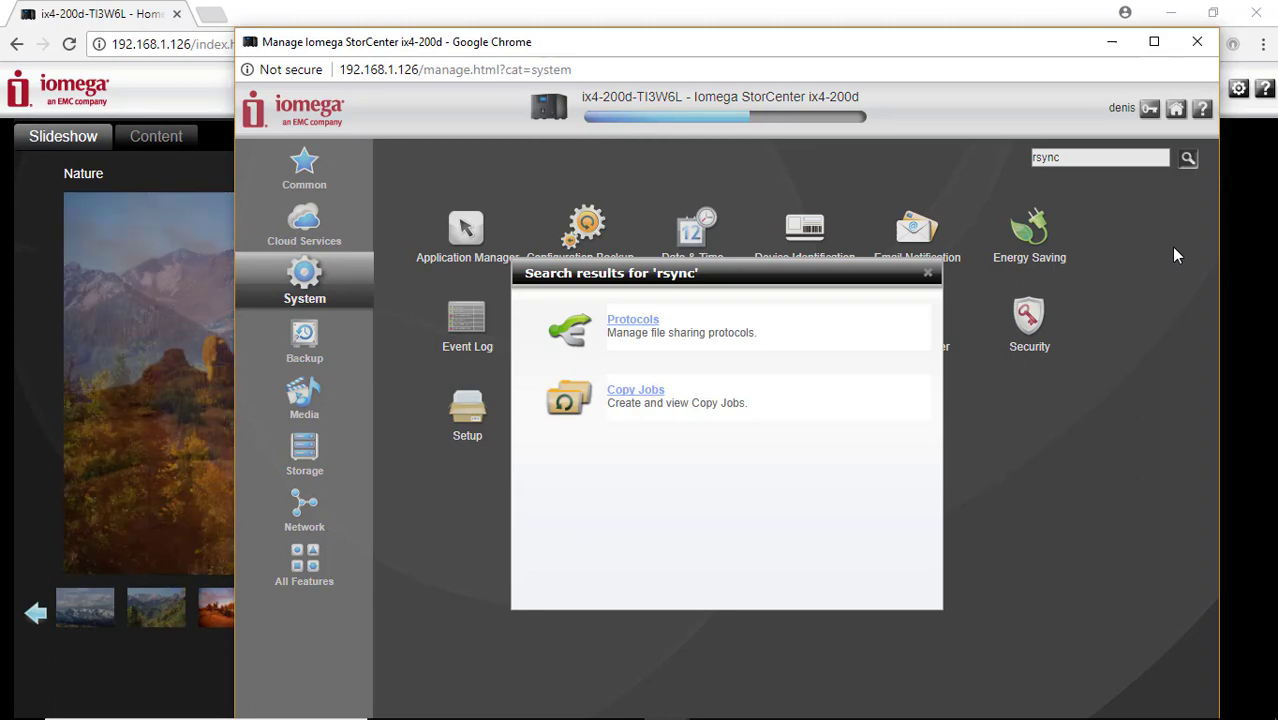
left_click(646, 322)
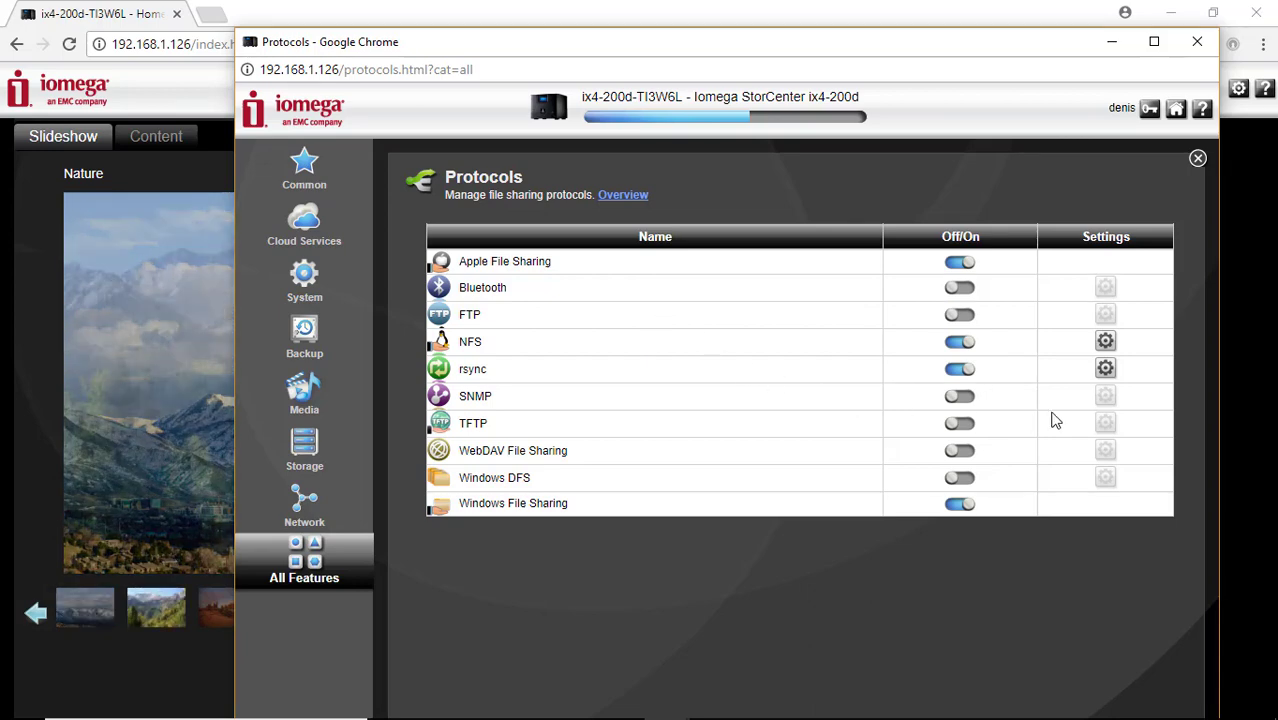
left_click(1106, 370)
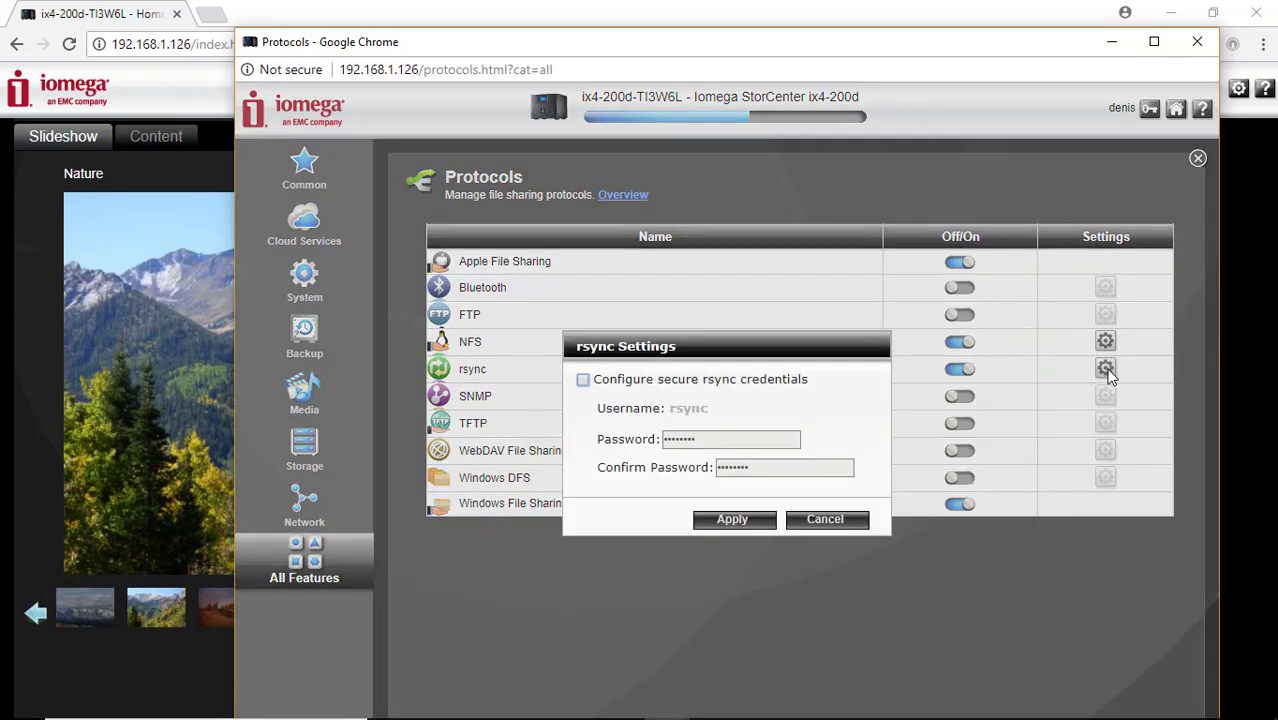
left_click(788, 380)
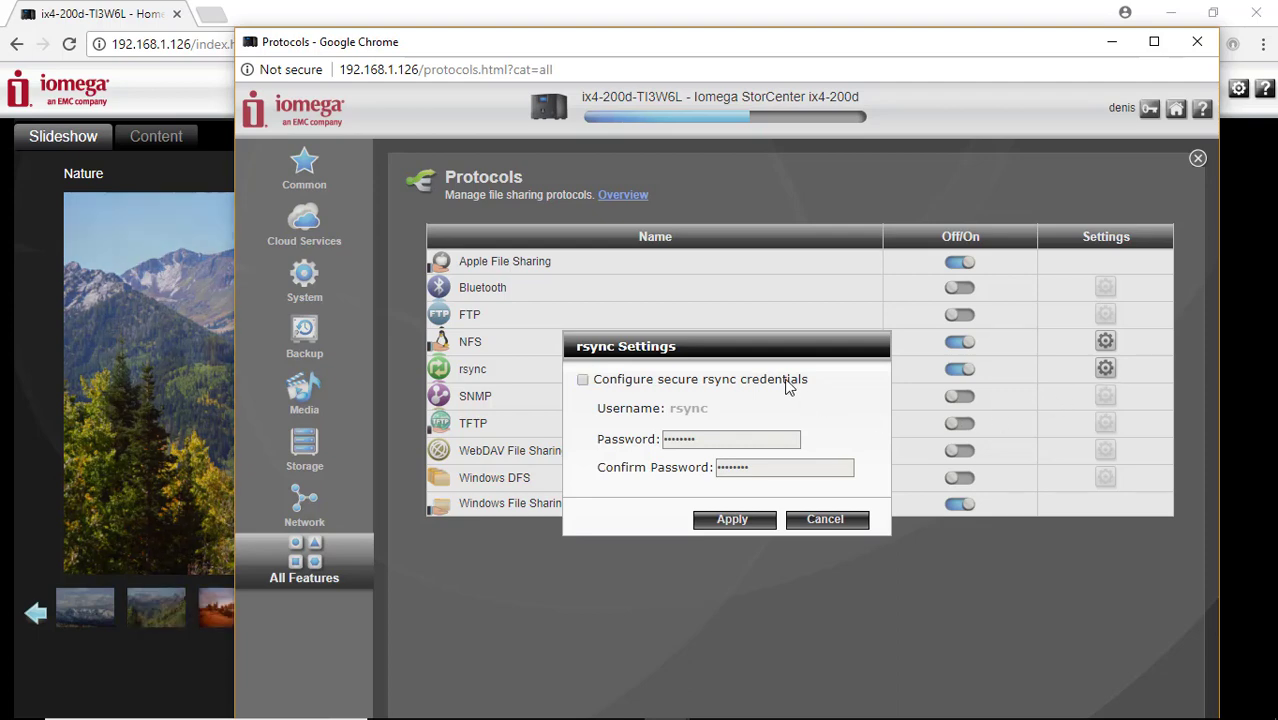
left_click_drag(778, 437, 600, 446)
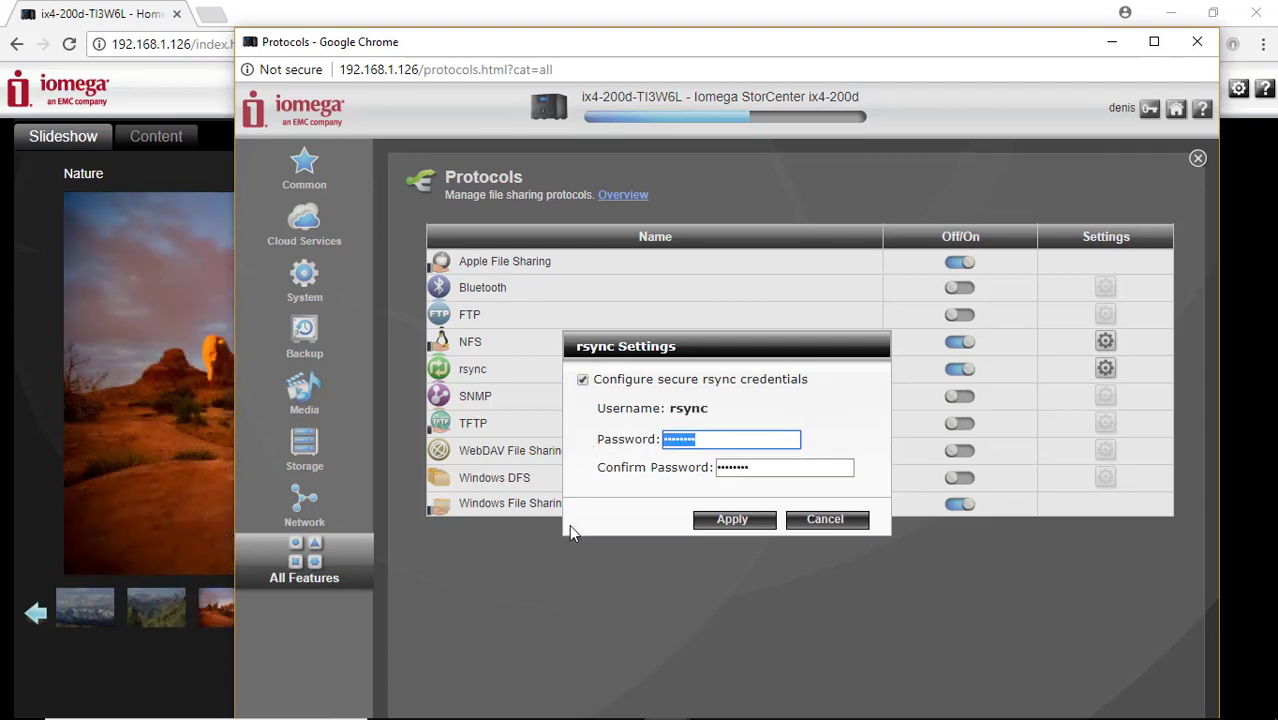
type("********")
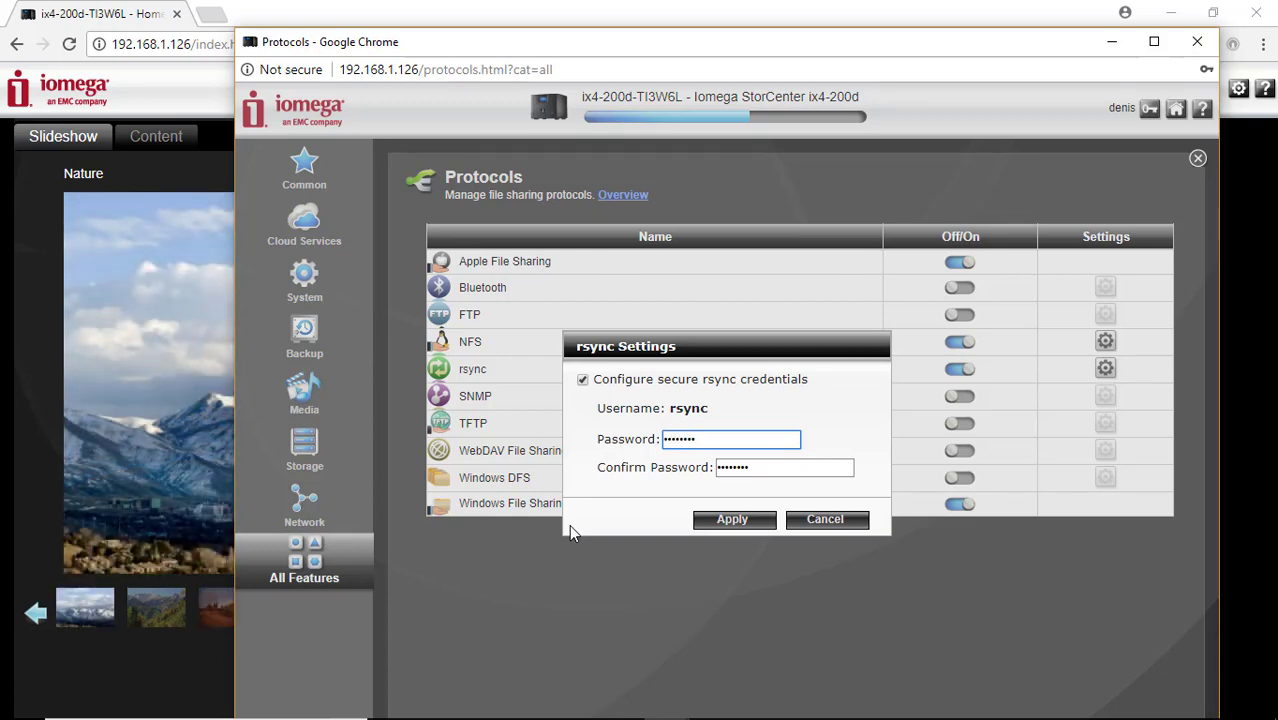
type("*")
key("Tab")
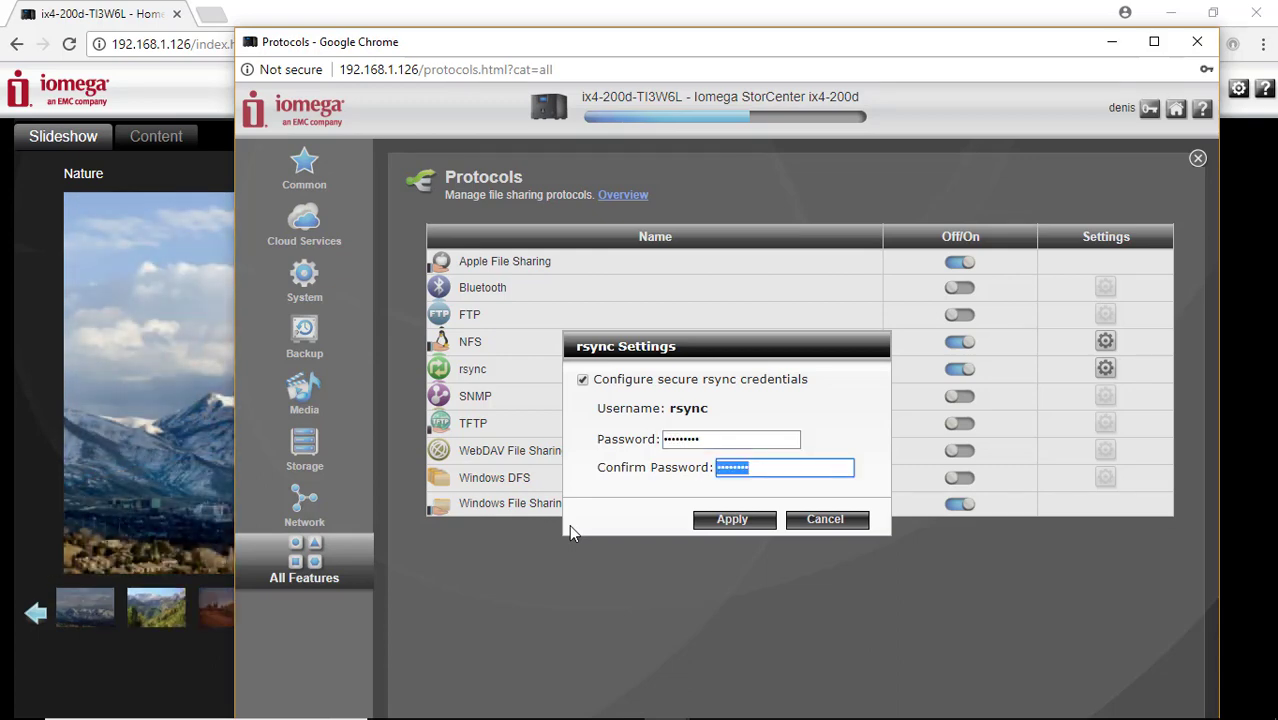
type("********")
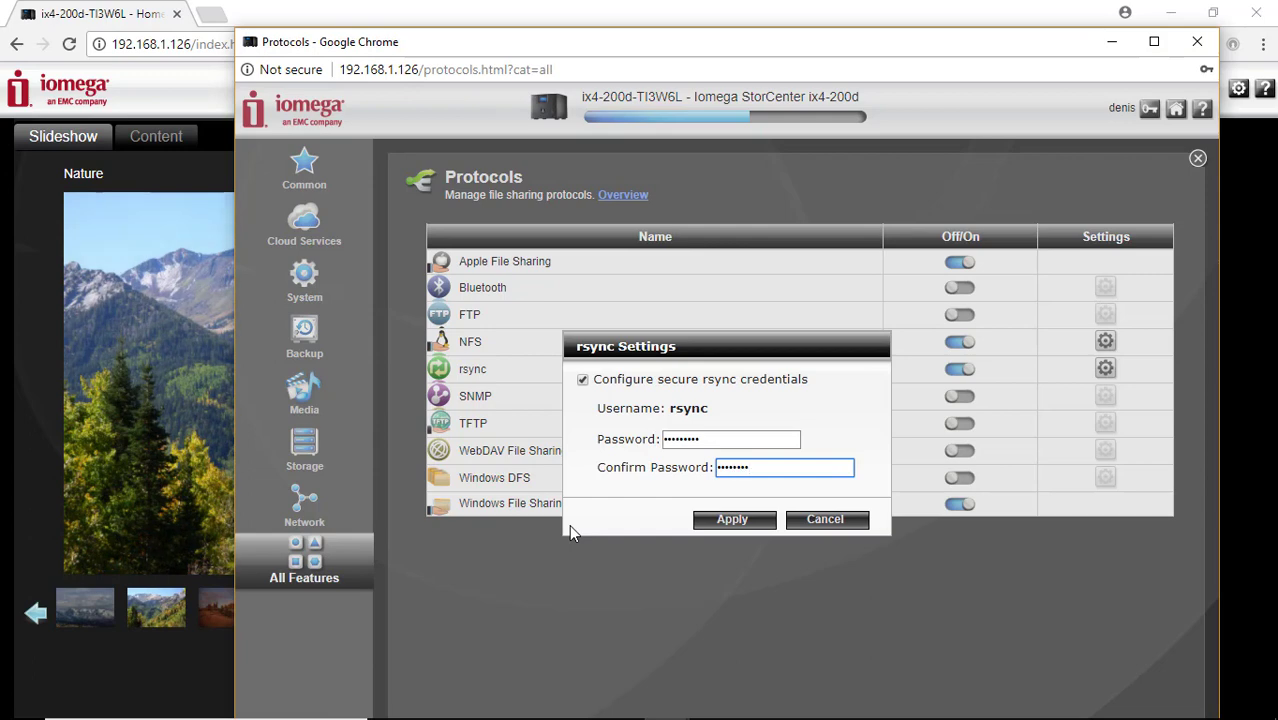
type("*")
left_click(725, 528)
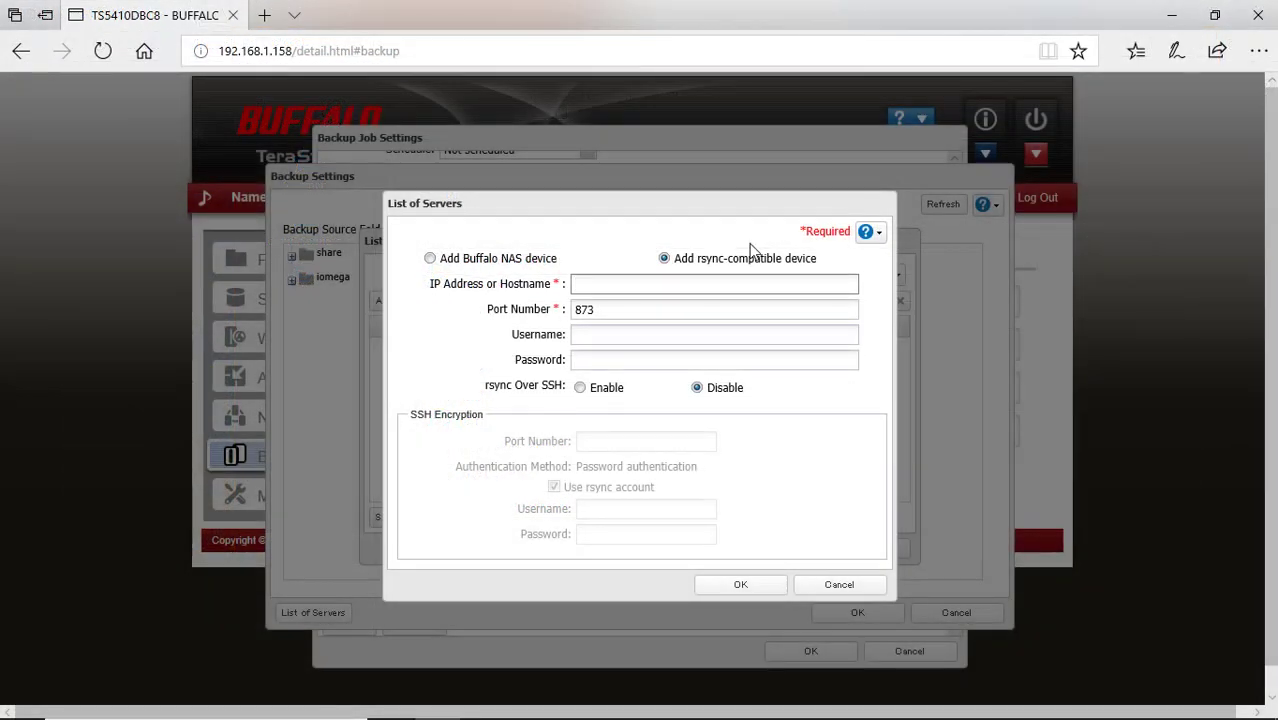
Register rsync server 192.168.1.126 on port 873 with user 'rsync' and its password
type("192.168.1.126")
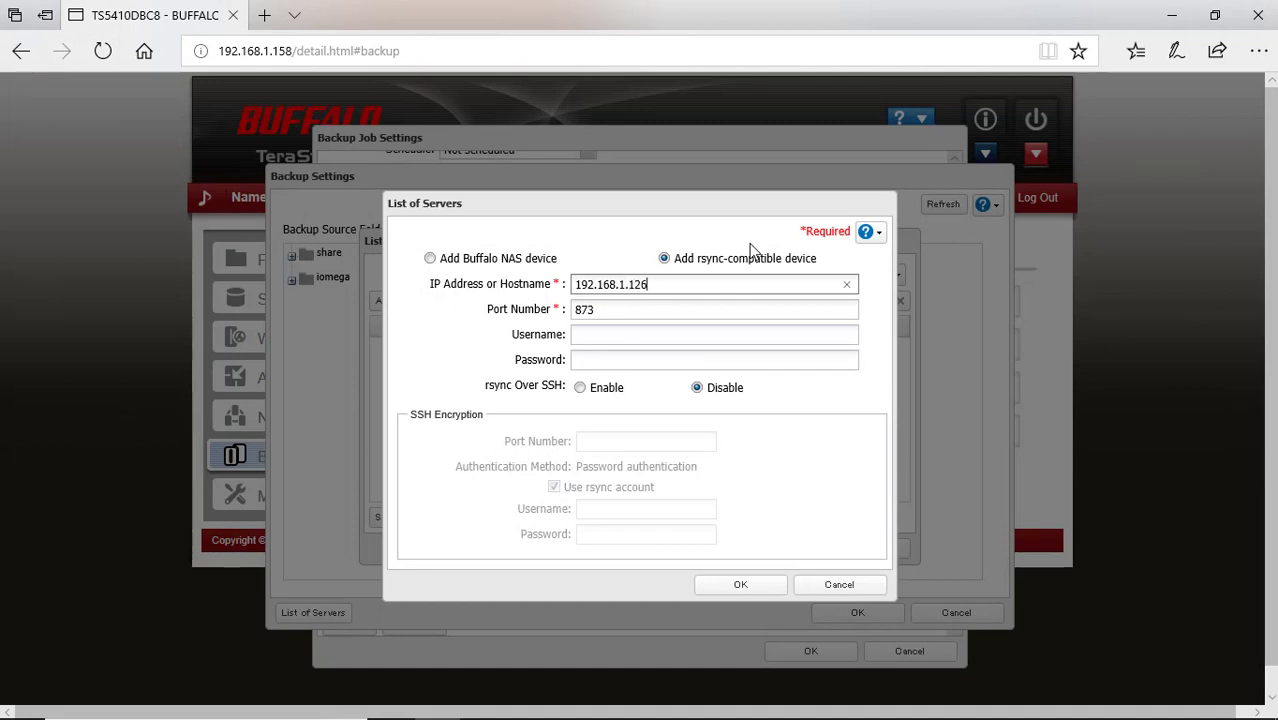
left_click(832, 341)
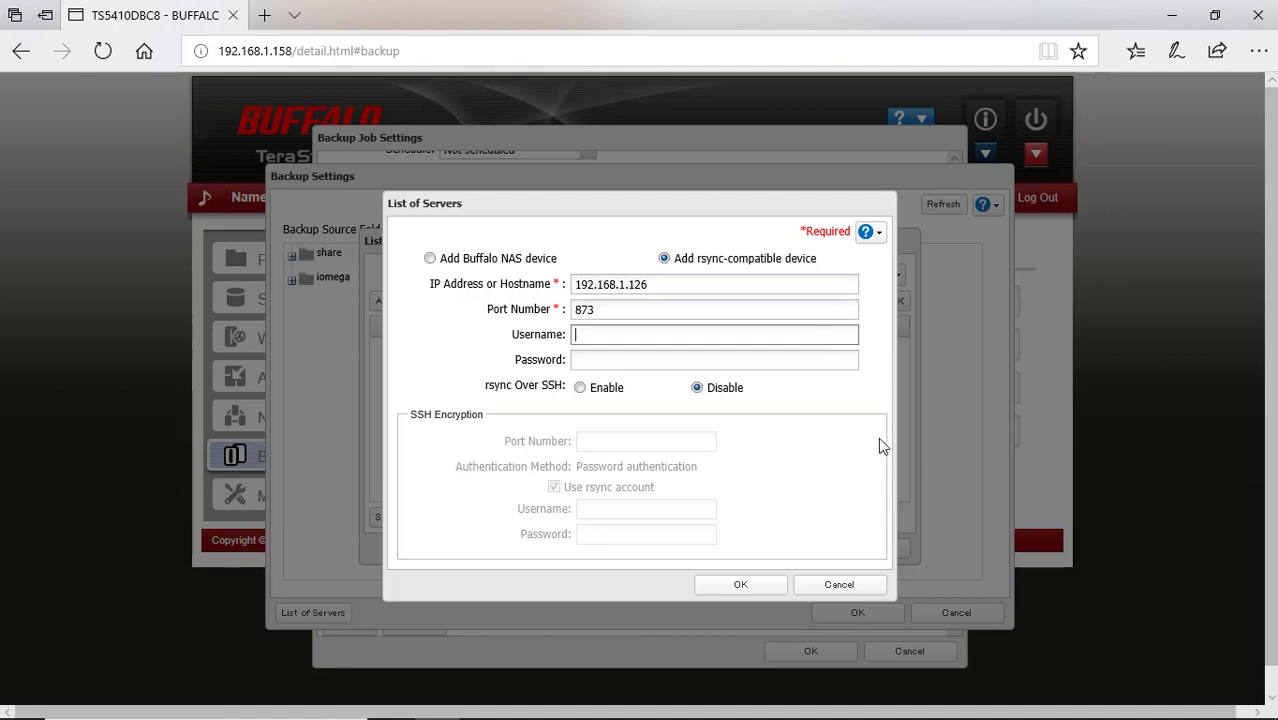
type("rsync")
key("Tab")
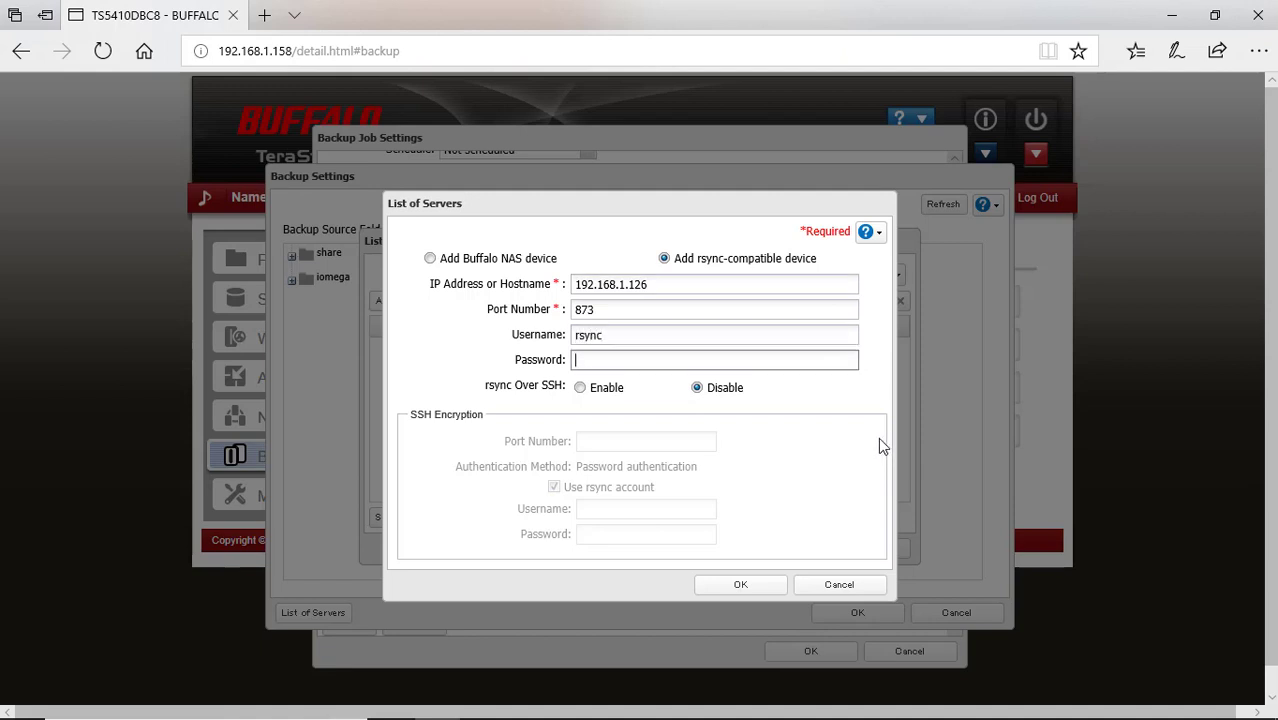
type("*********")
left_click(763, 590)
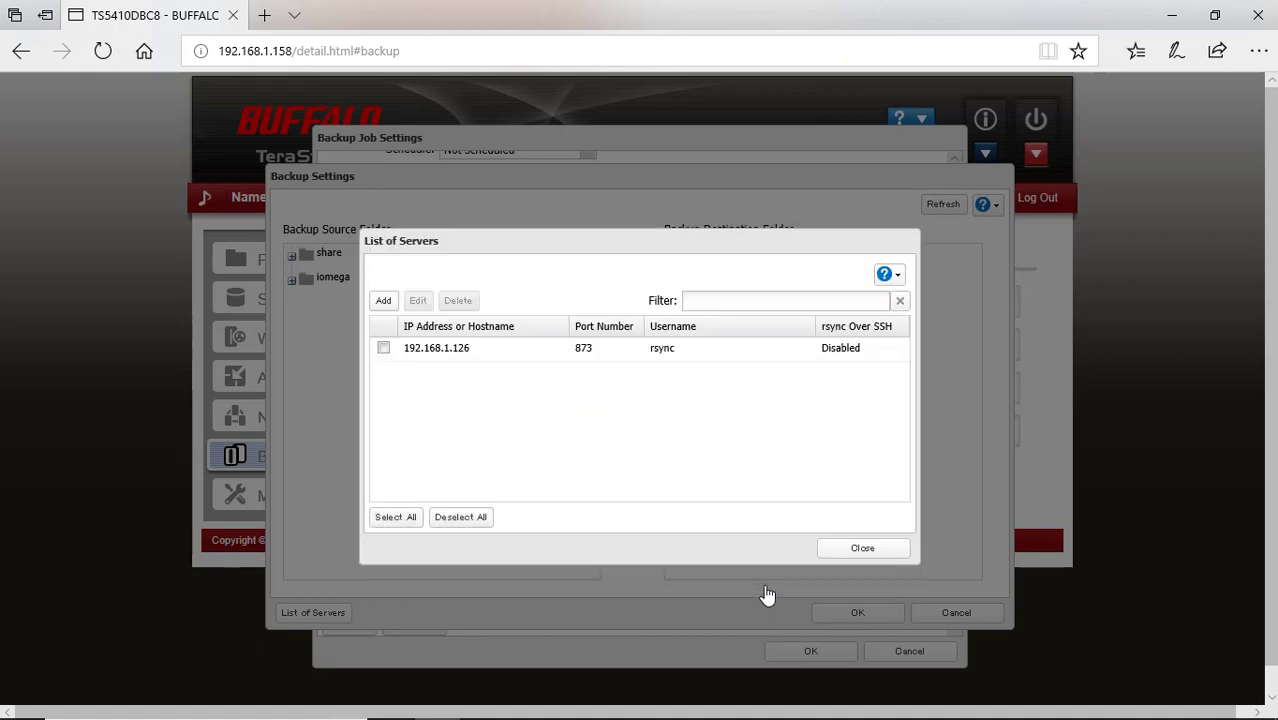
left_click(838, 557)
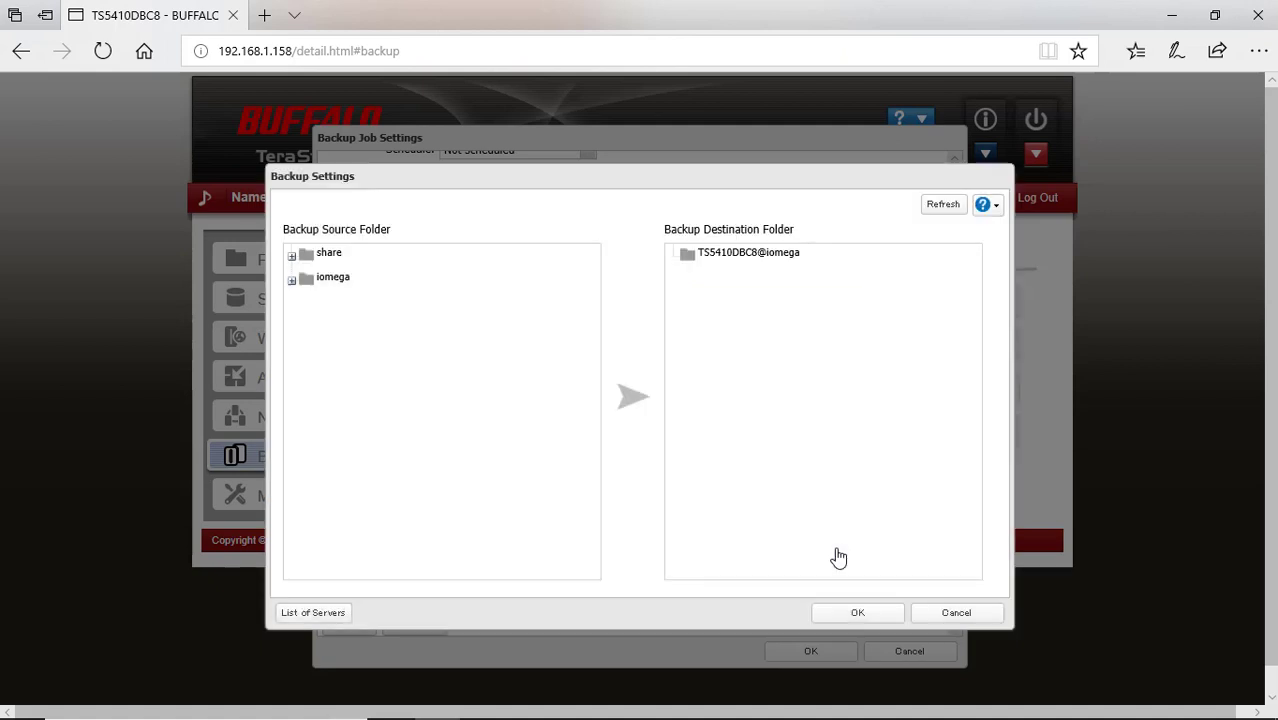
Refresh the folder list and pair source 192.168.1.126@QuikTransfer with destination TS5410DBC8@iomega
left_click(943, 210)
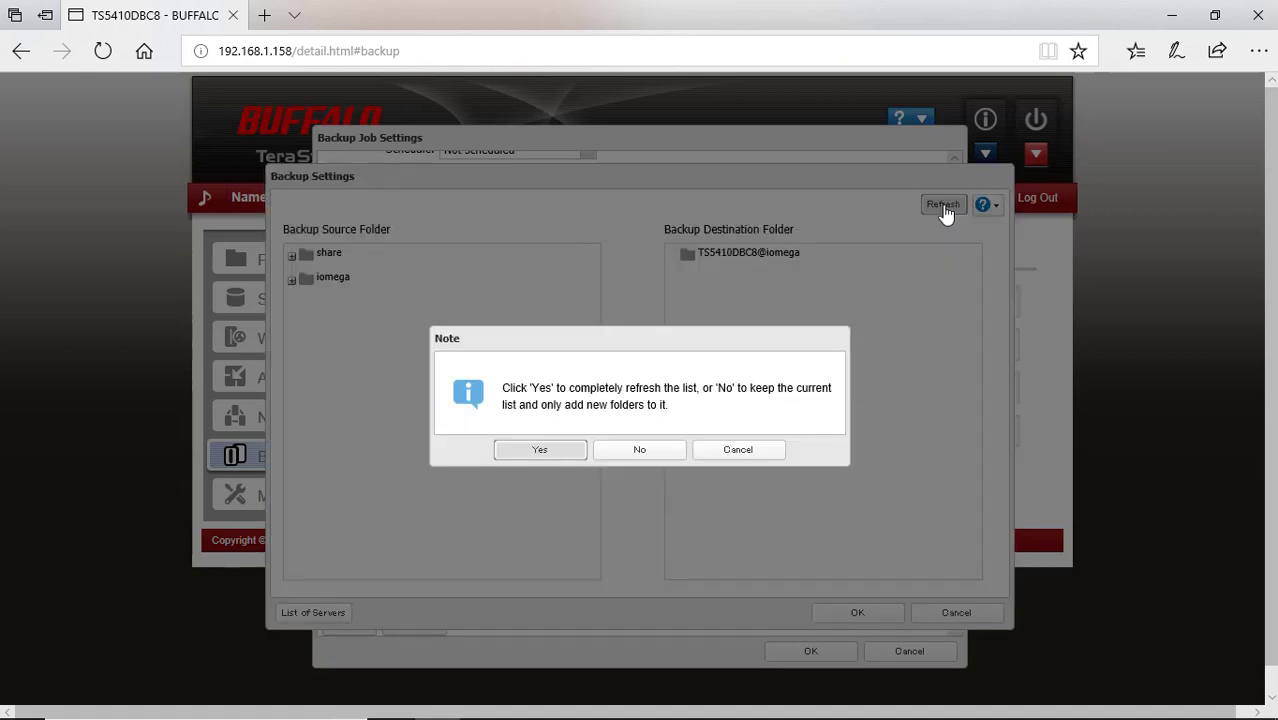
left_click(553, 455)
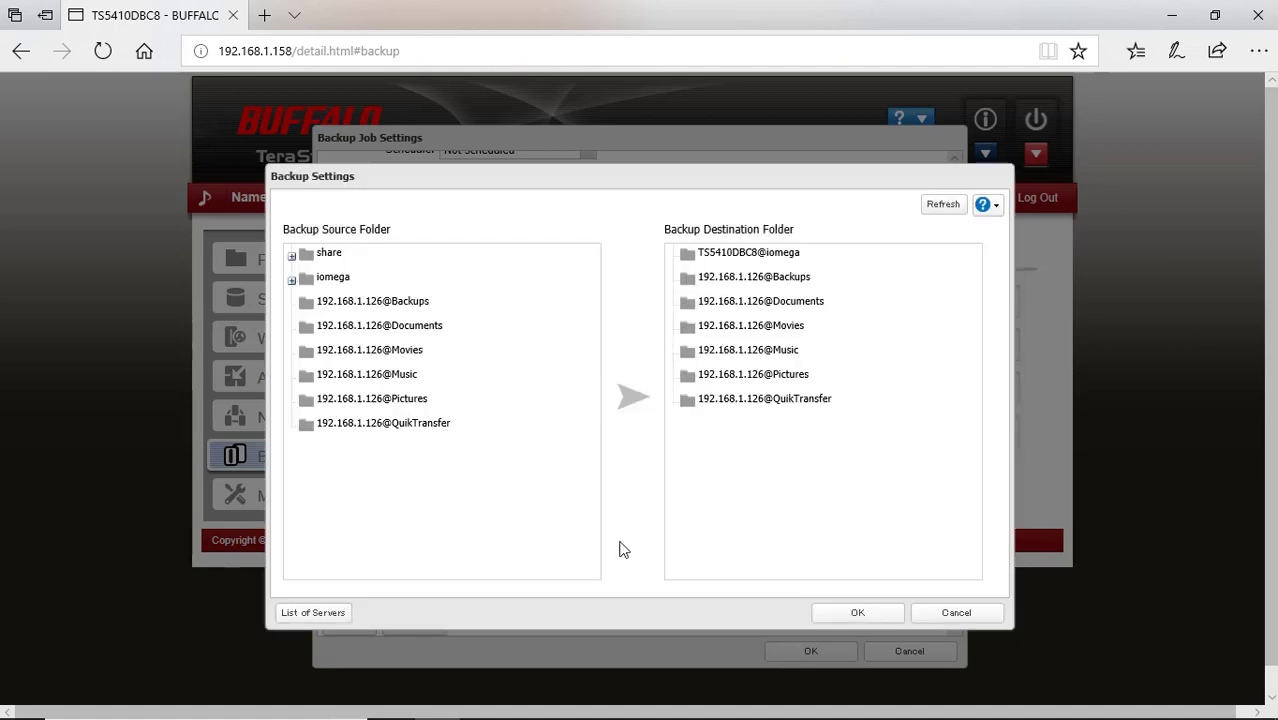
left_click(459, 433)
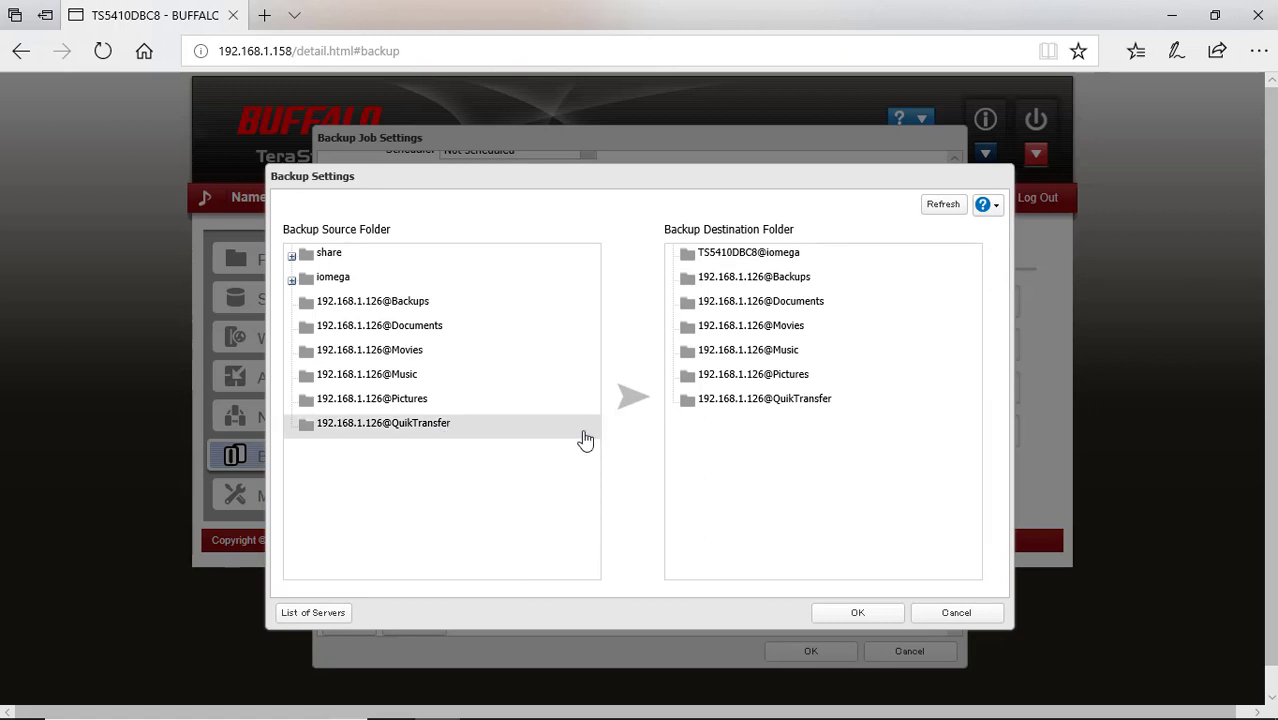
left_click(718, 256)
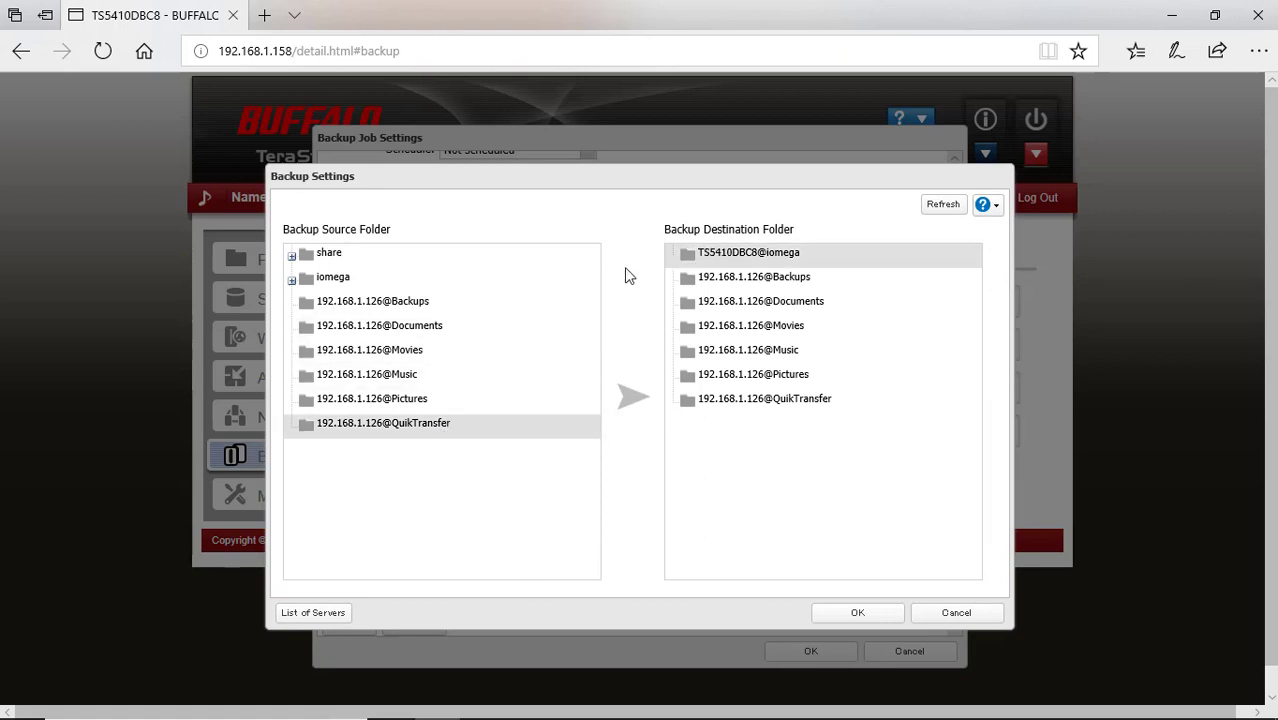
left_click(858, 613)
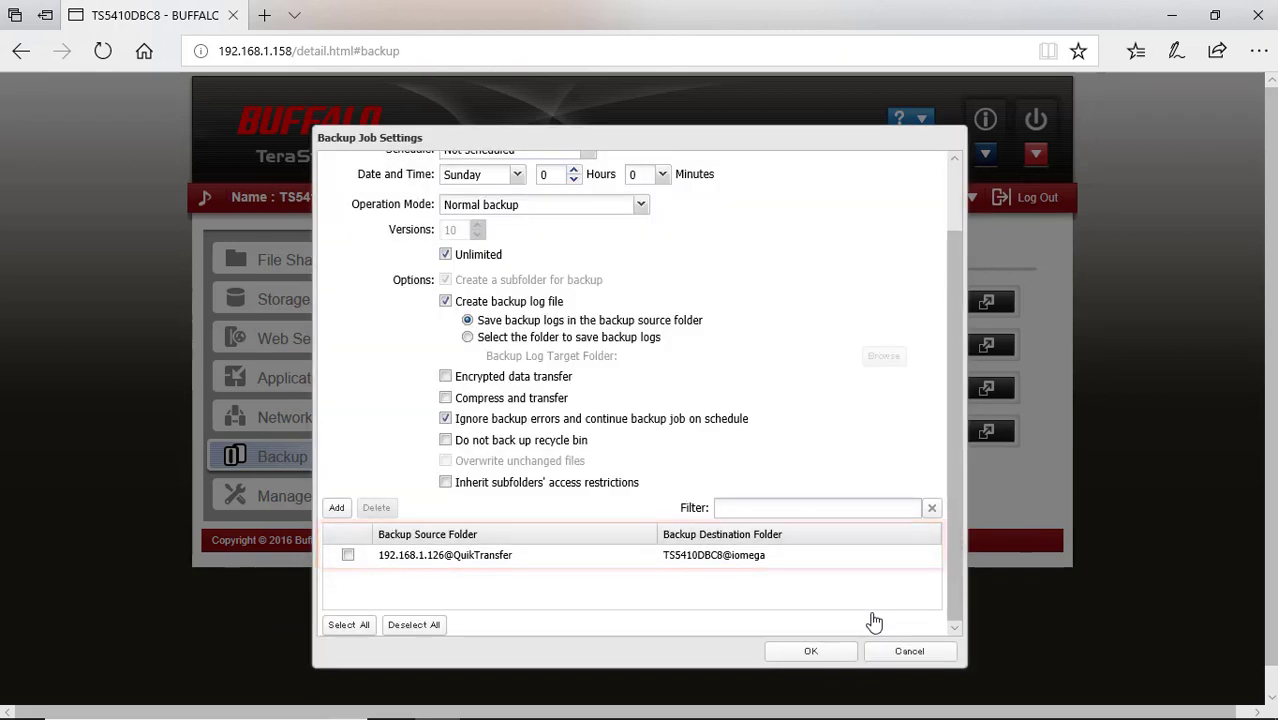
Save the iomega backup job, accepting the no-log warning and the Done message
left_click(809, 653)
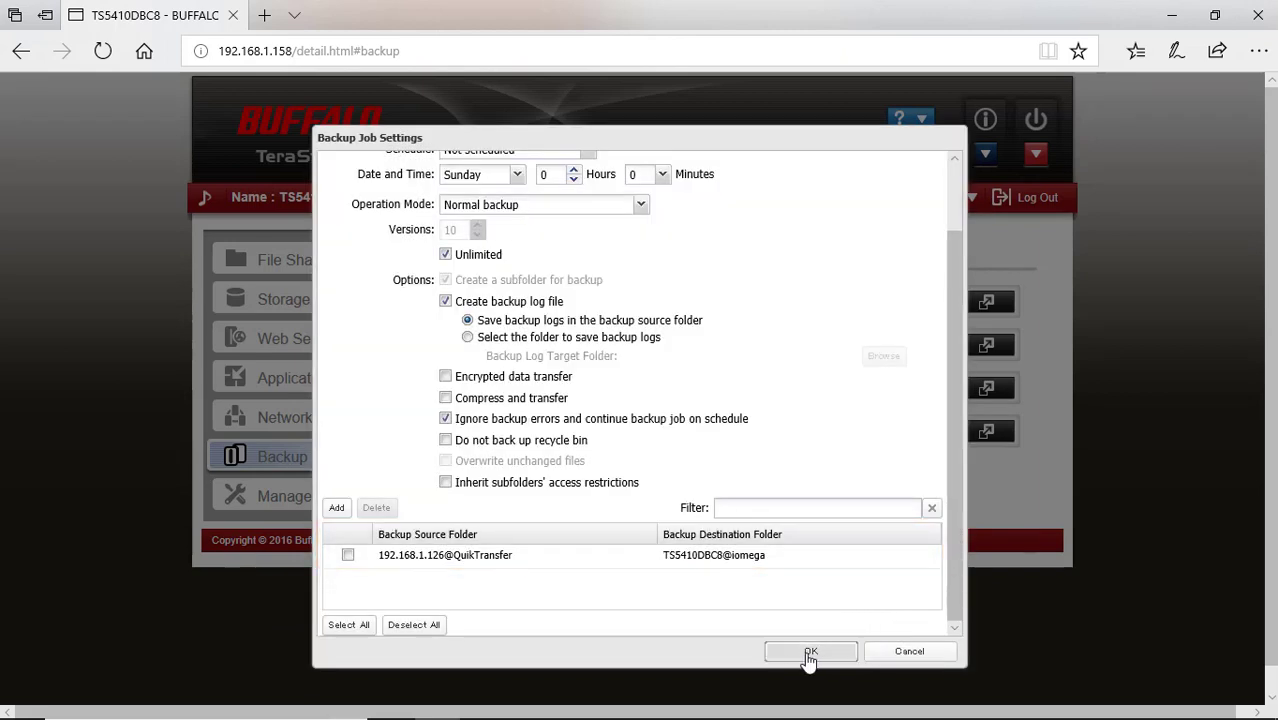
left_click(809, 653)
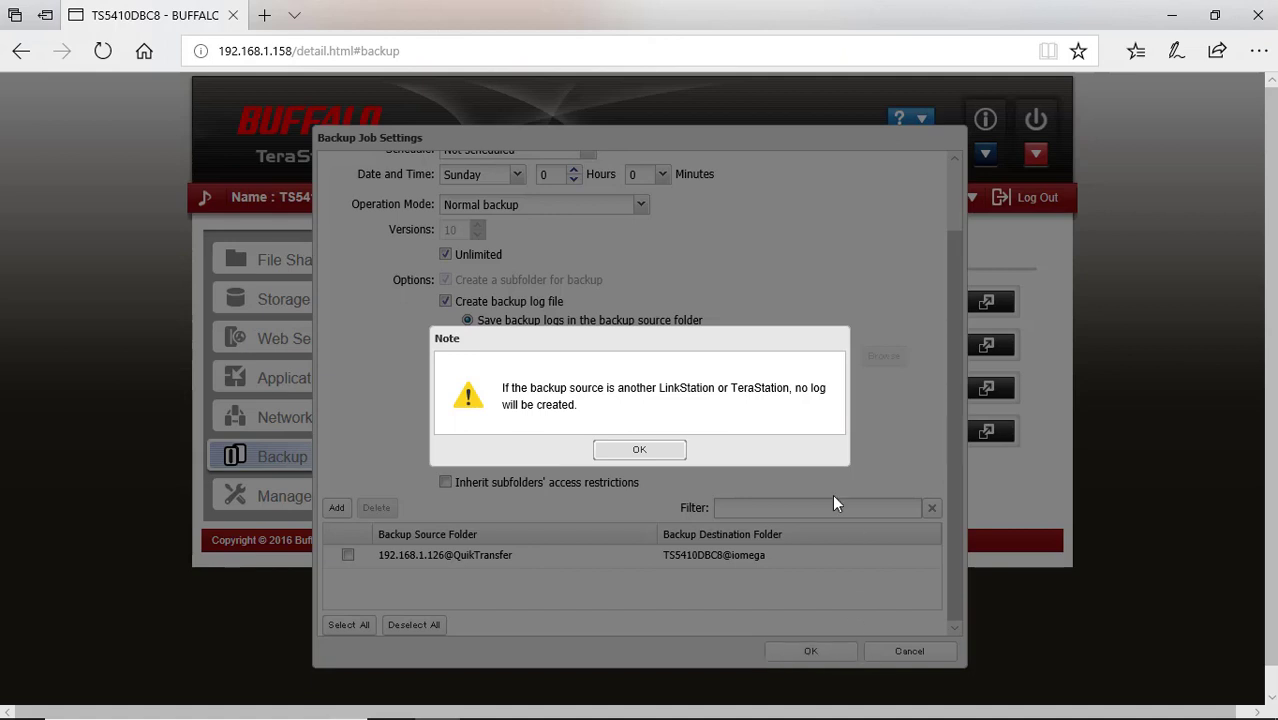
left_click(639, 450)
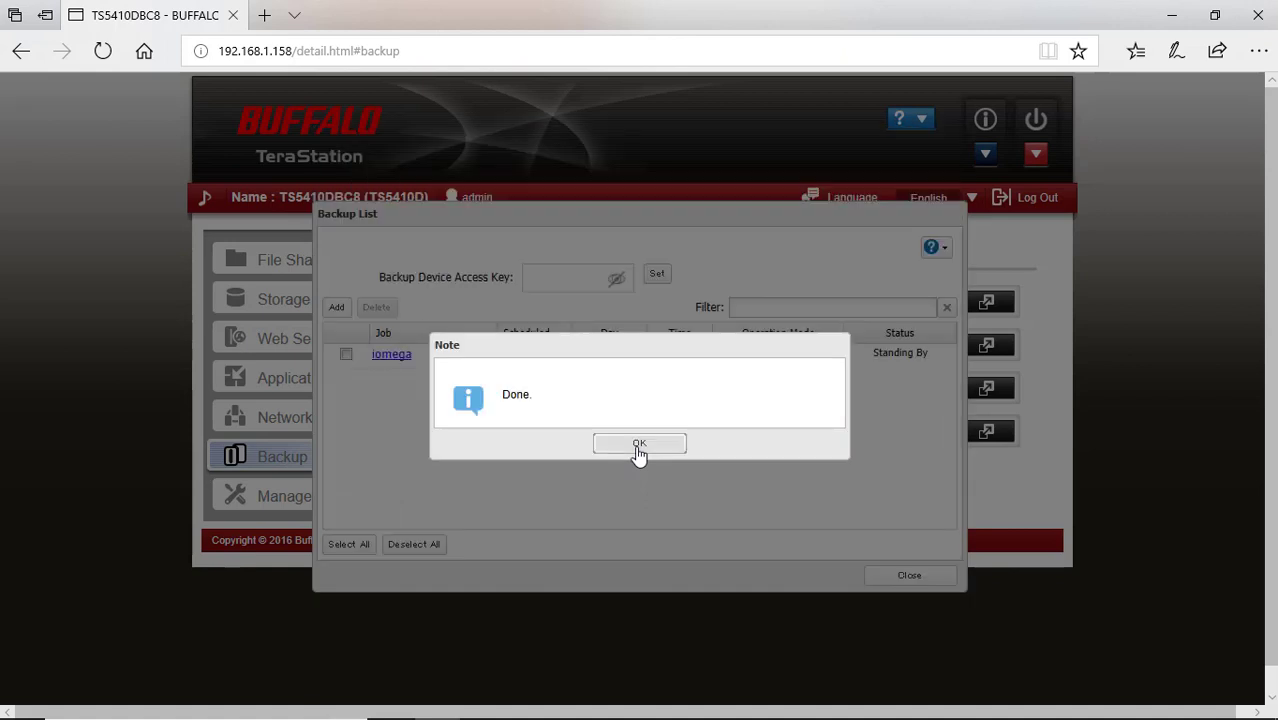
left_click(639, 445)
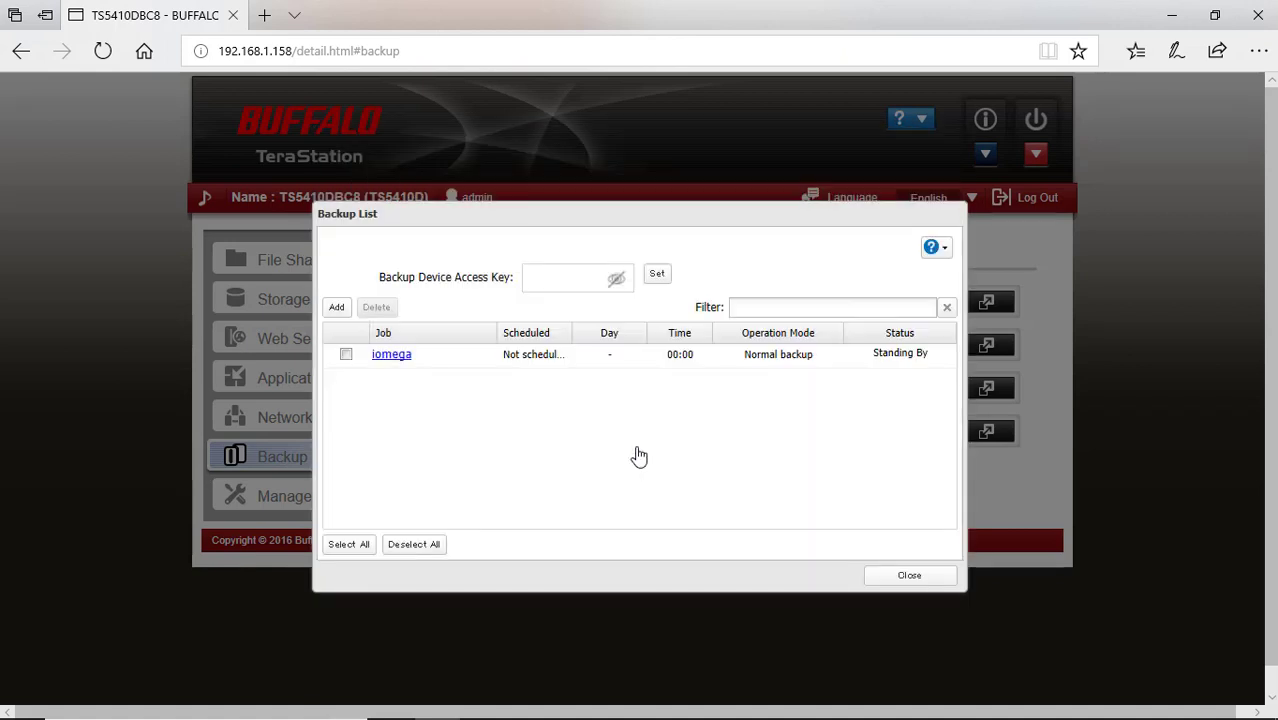
Edit the iomega job's schedule to Immediately and save it, confirming both notices
left_click(392, 356)
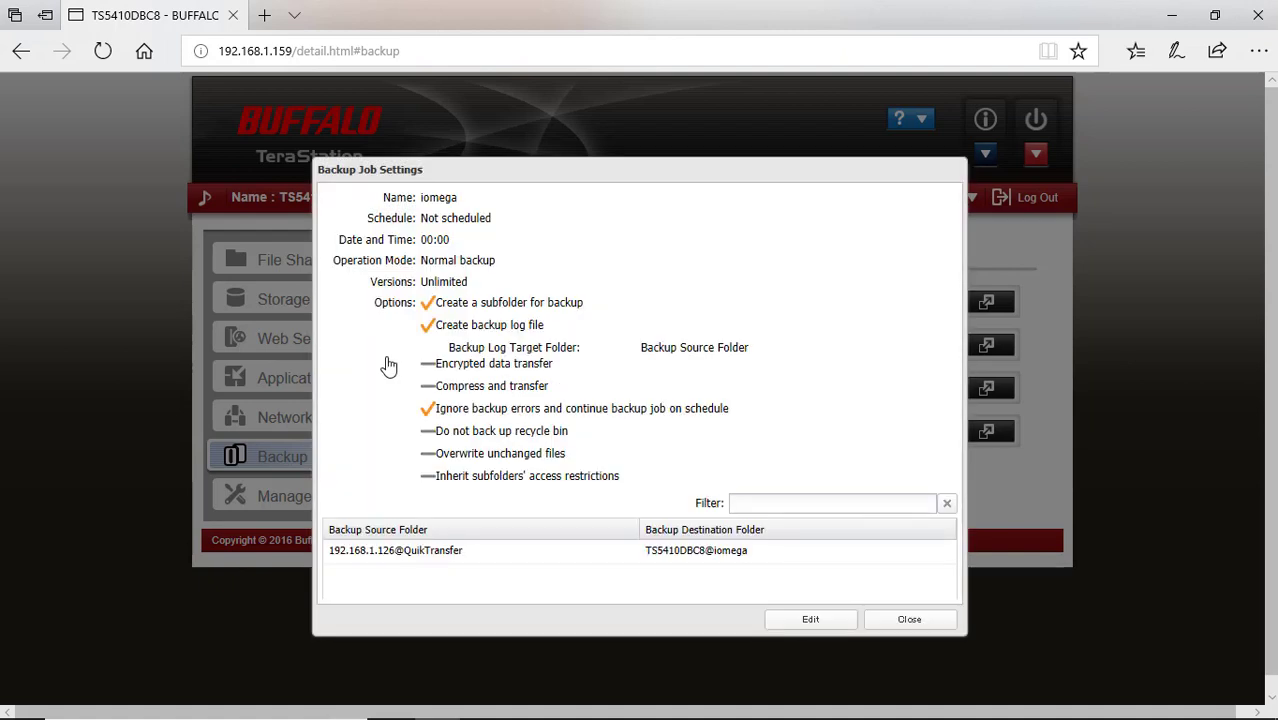
left_click(813, 622)
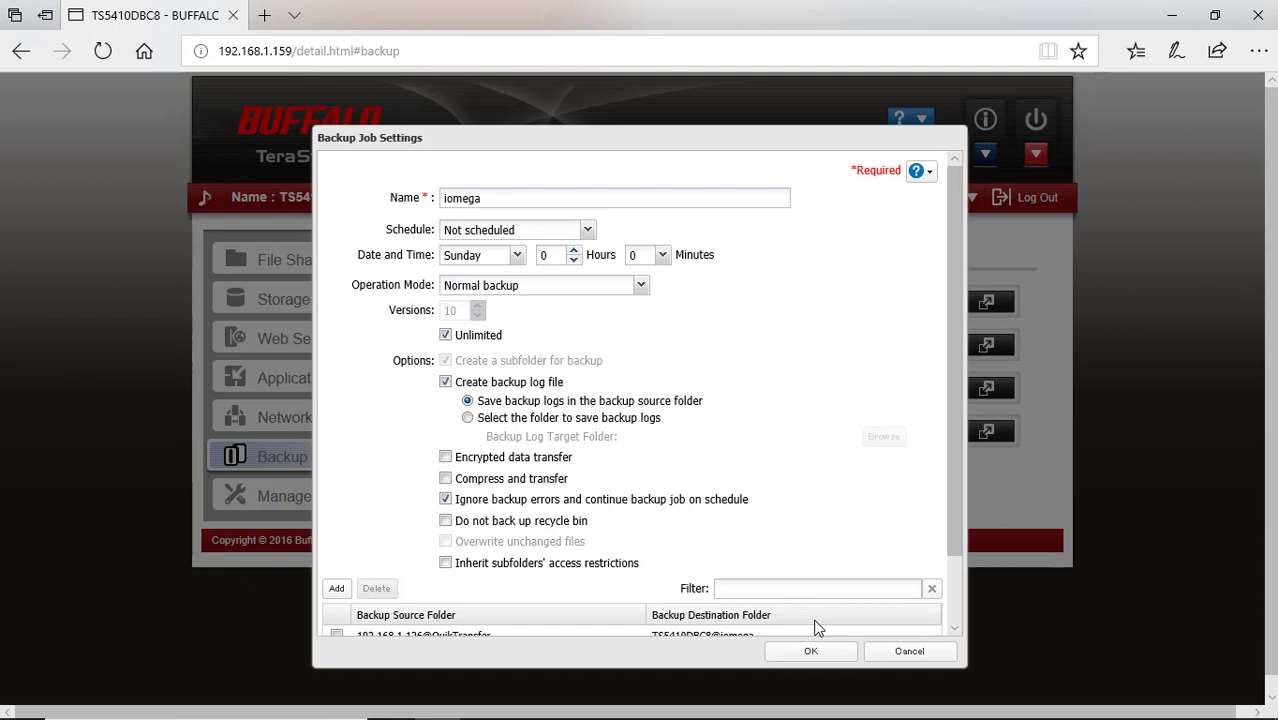
left_click(590, 232)
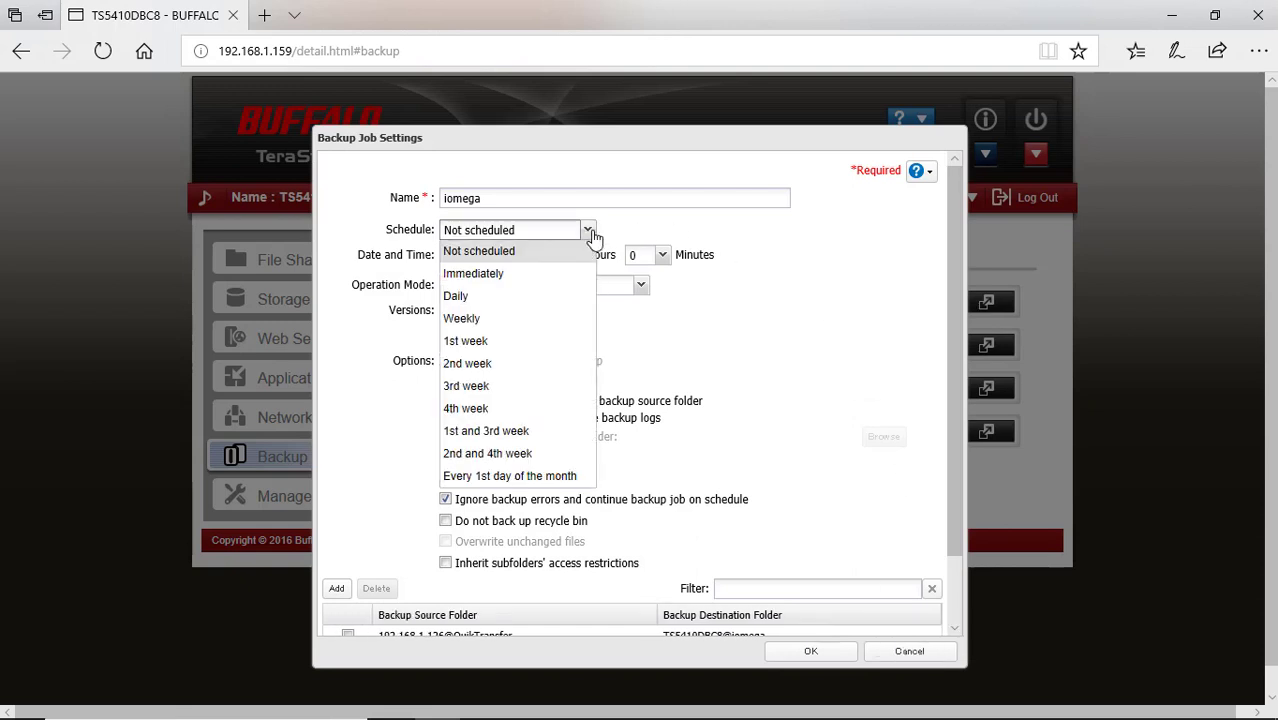
left_click(558, 276)
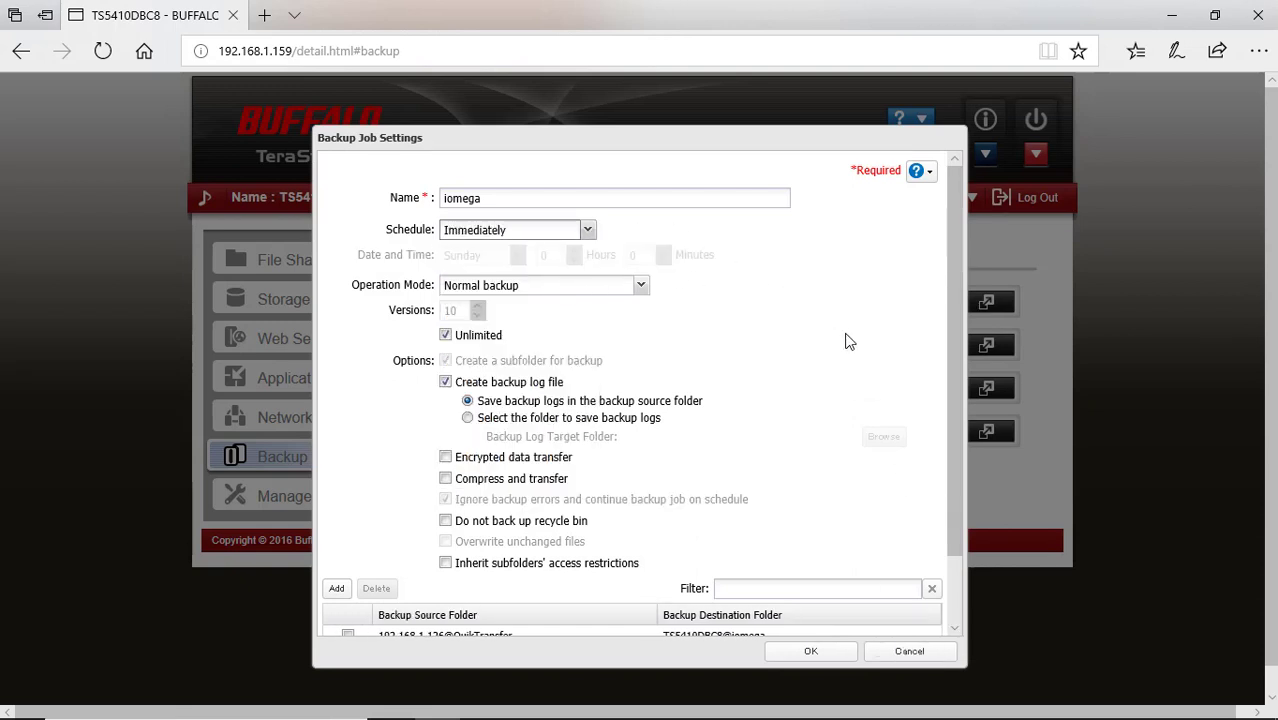
left_click(811, 652)
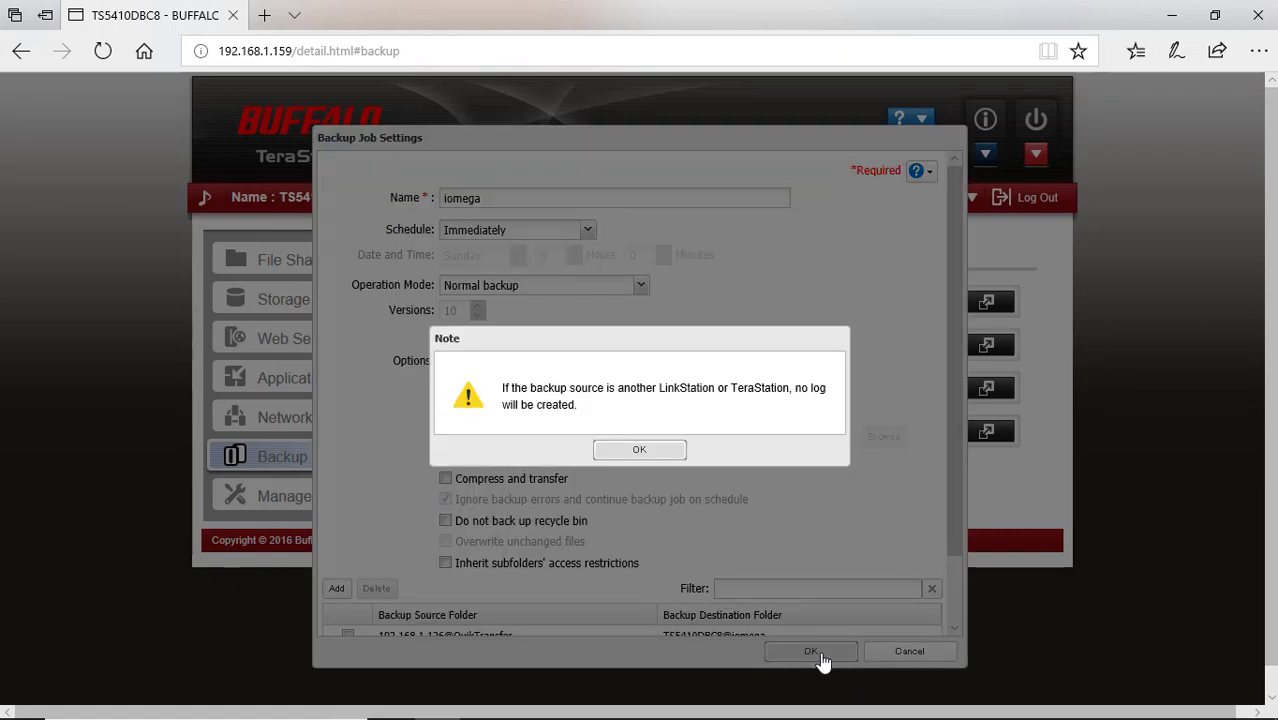
left_click(648, 451)
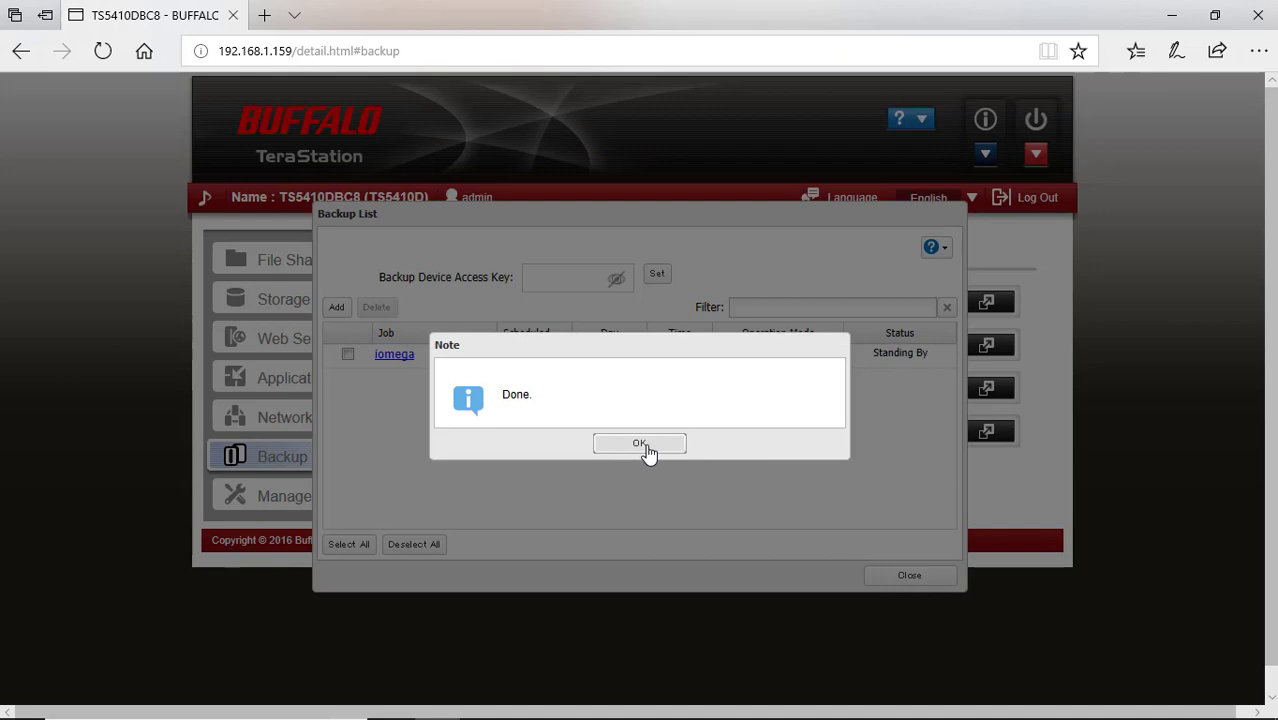
left_click(647, 446)
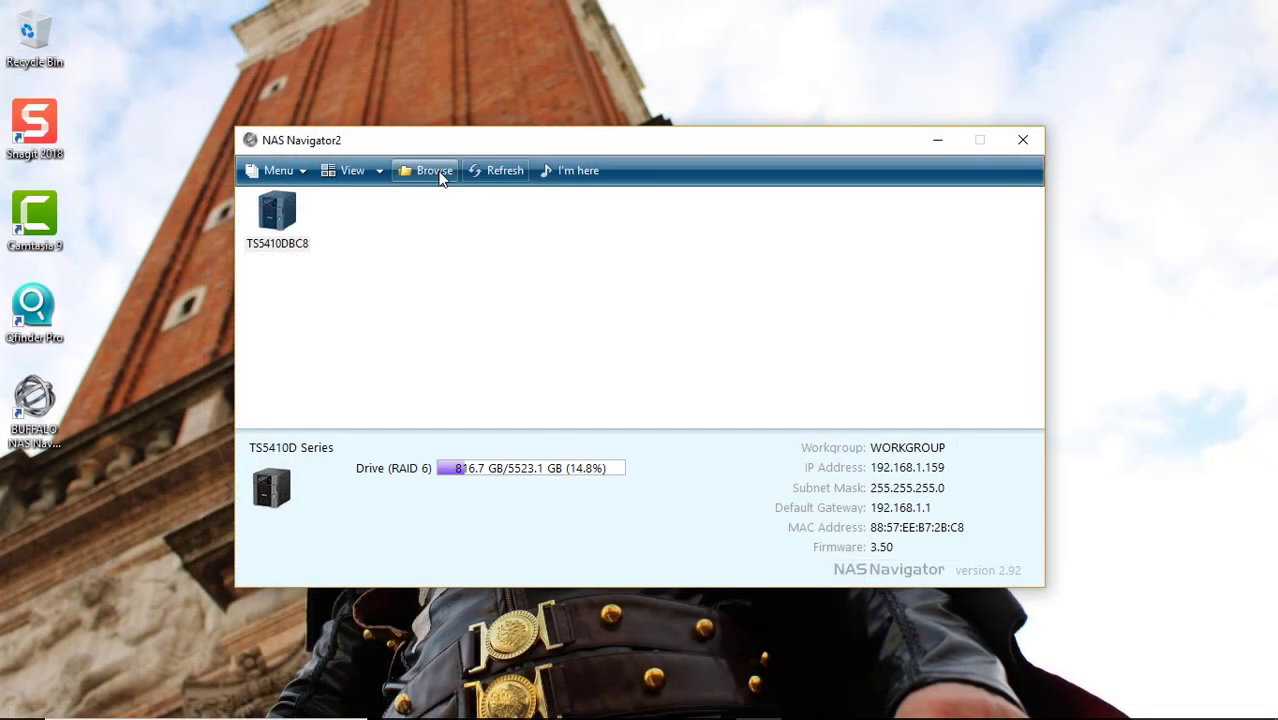
left_click(438, 173)
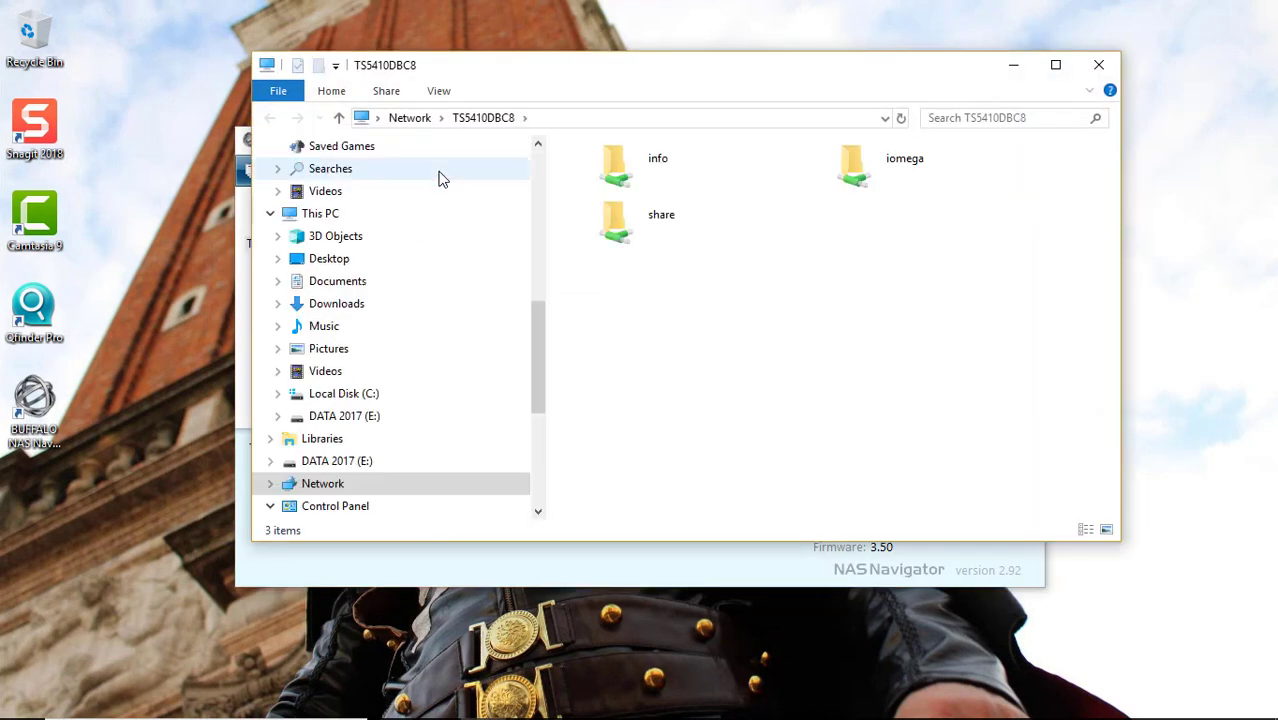
double_click(923, 166)
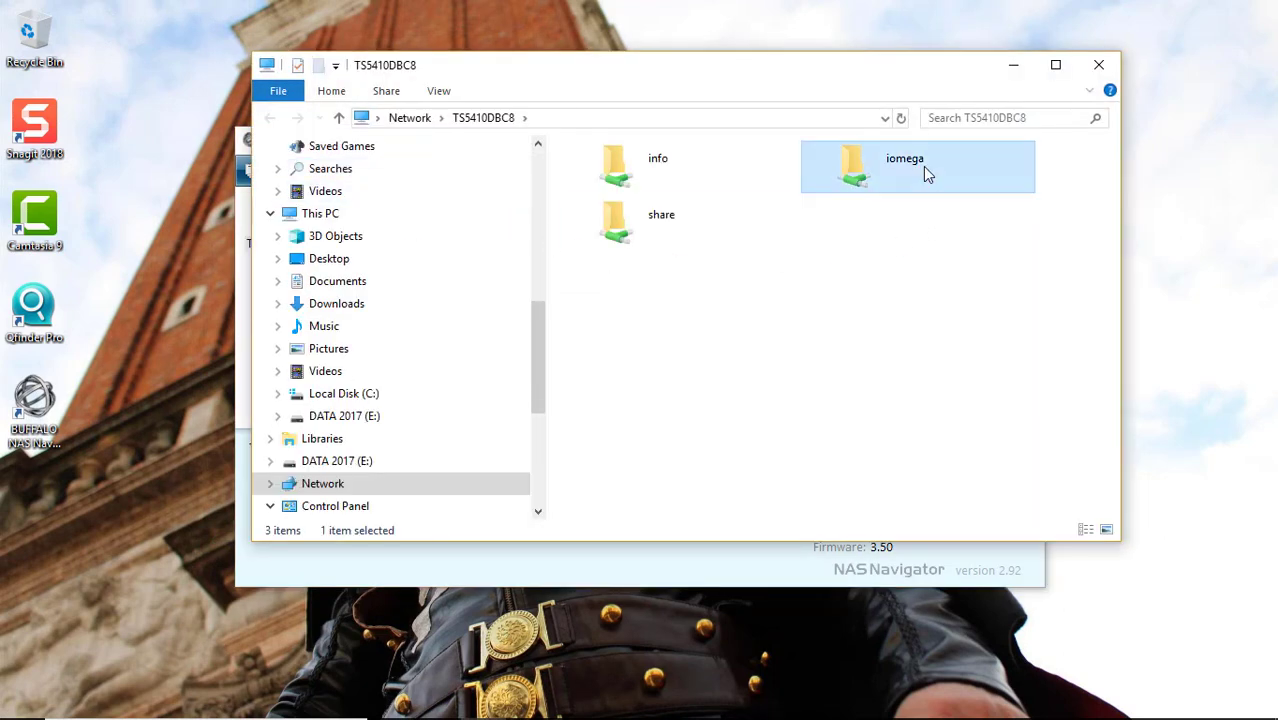
double_click(994, 172)
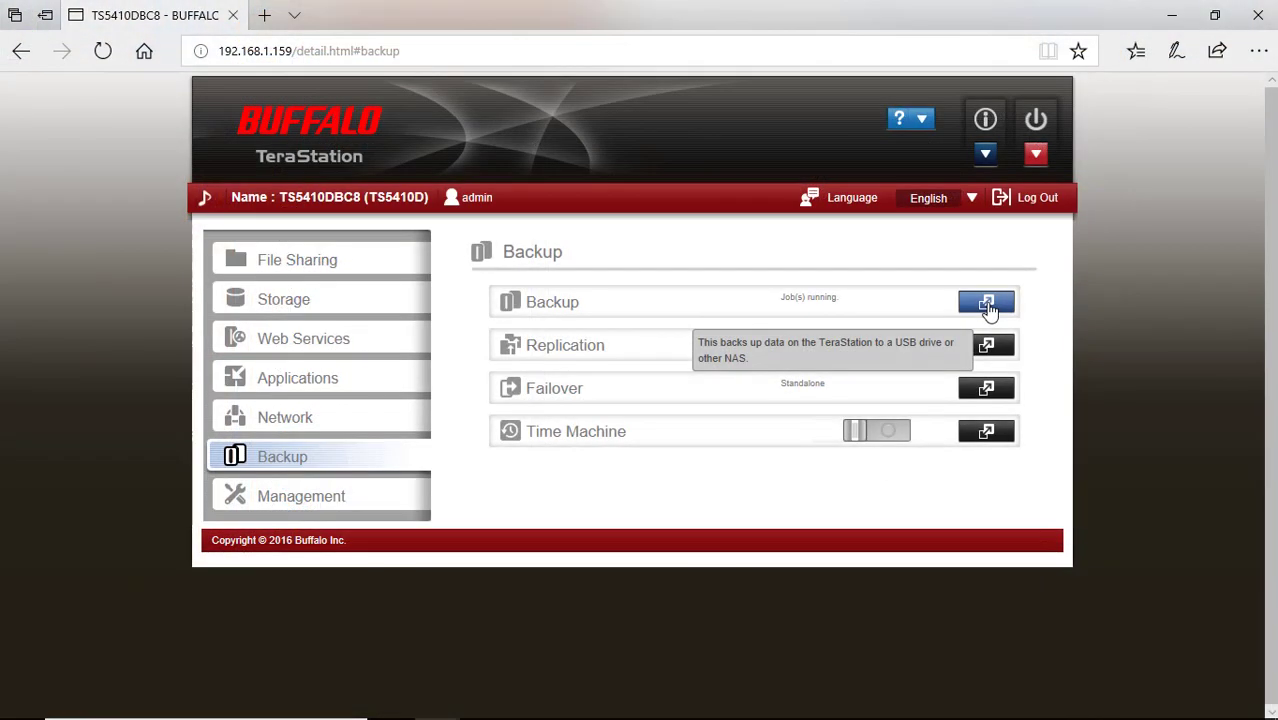
Open the Backup List to check that the iomega job is running
left_click(987, 305)
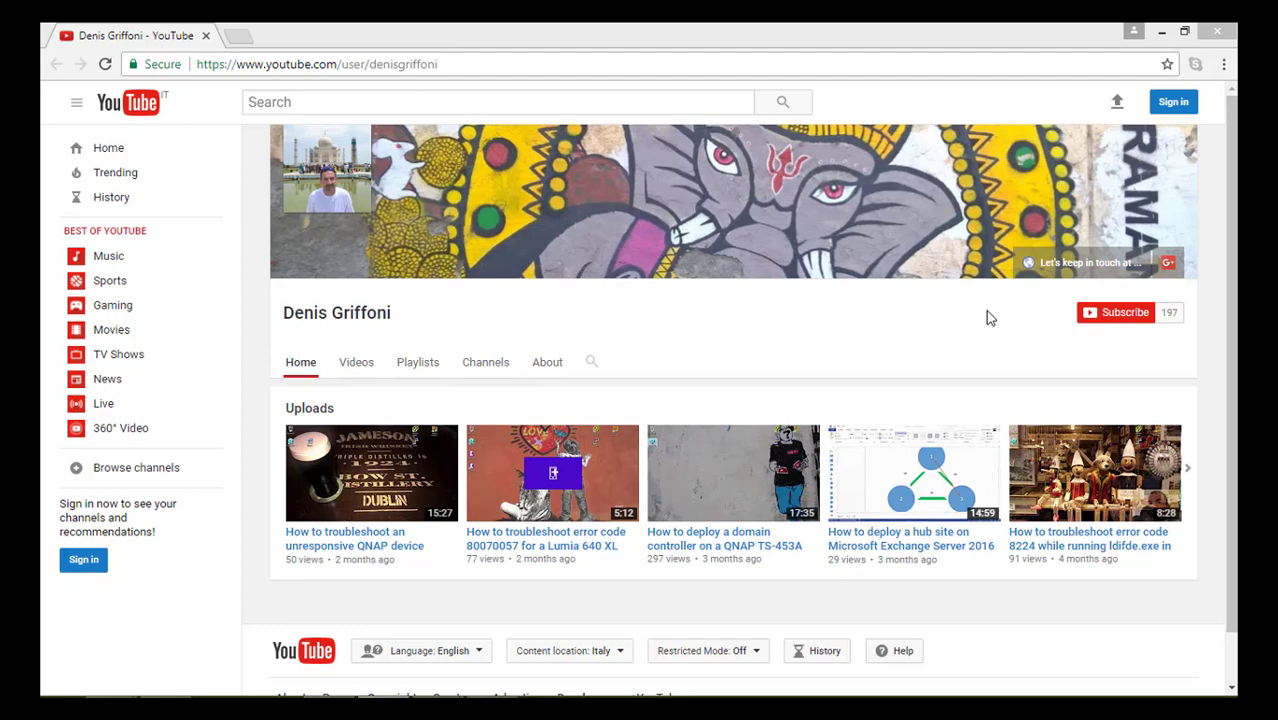
Follow the banner's 'Let's keep in touch at...' link to the Troubleshoot on Information Technology site
left_click(1073, 268)
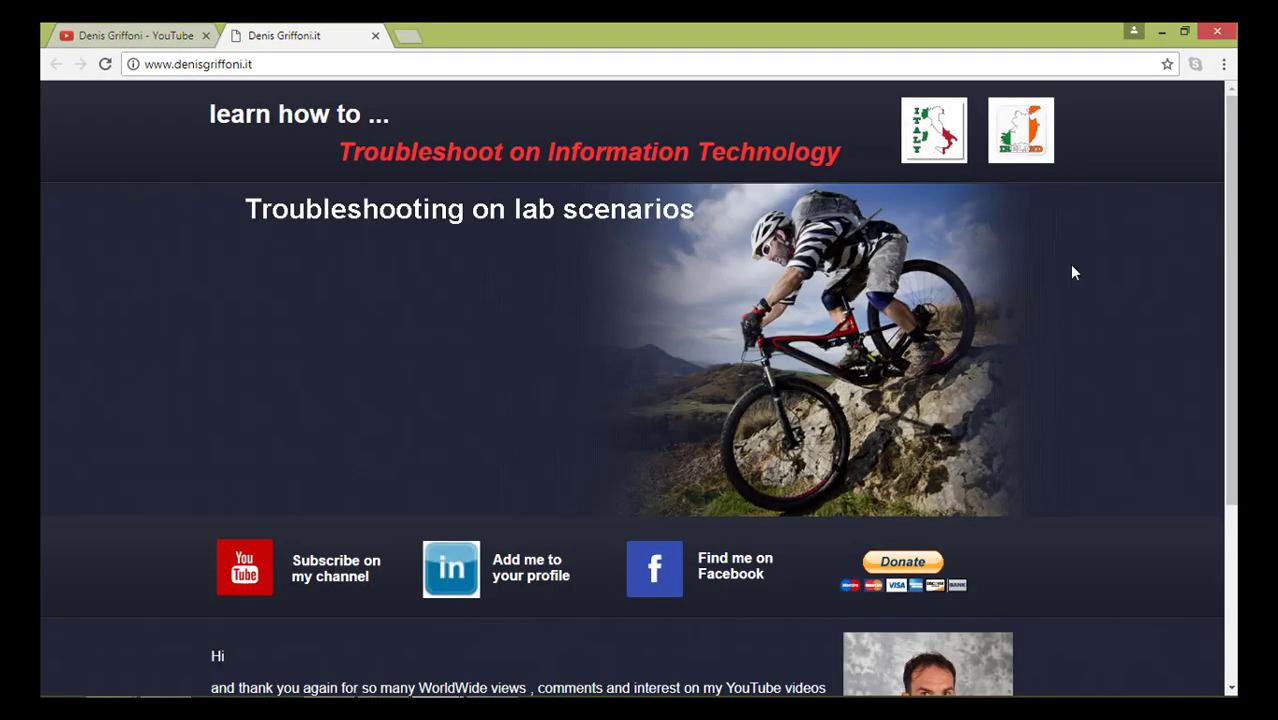